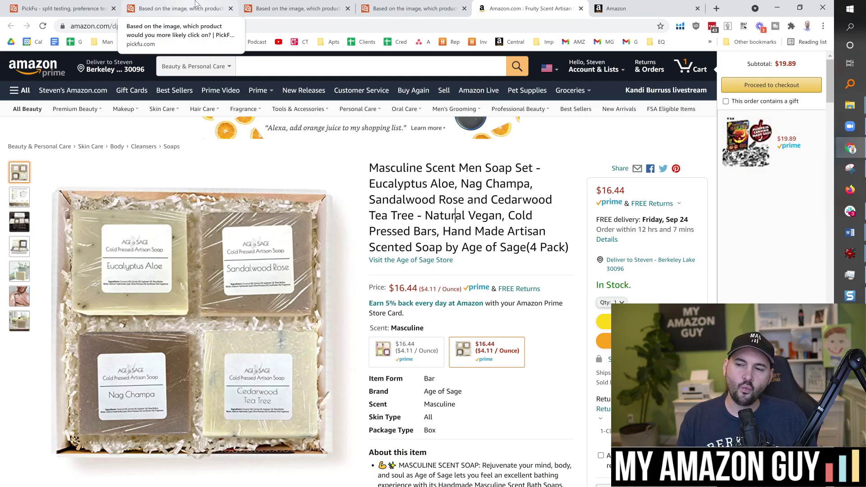
Open the first soap image poll and review both options' images, their vote scores and the written responses
left_click(195, 5)
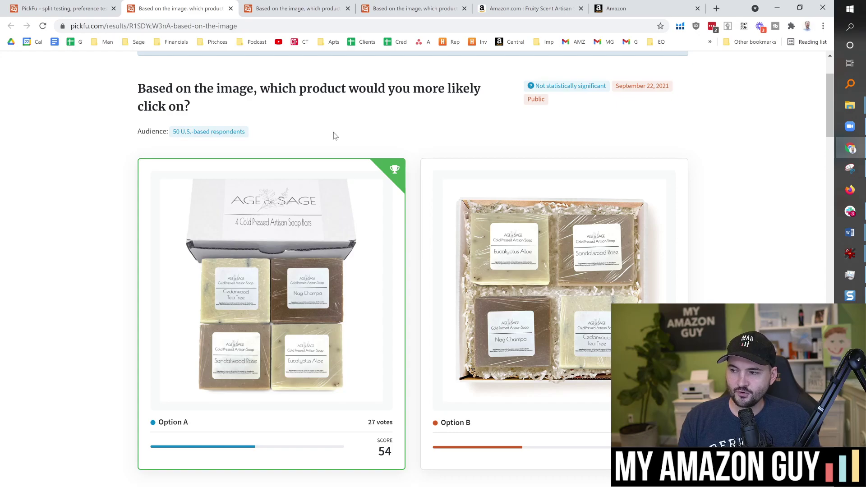
scroll(443, 133, "down", 1)
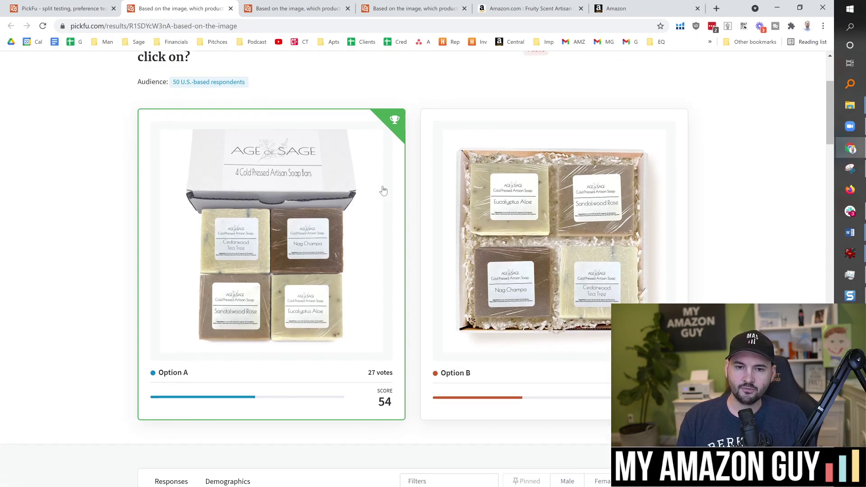
scroll(364, 176, "down", 1)
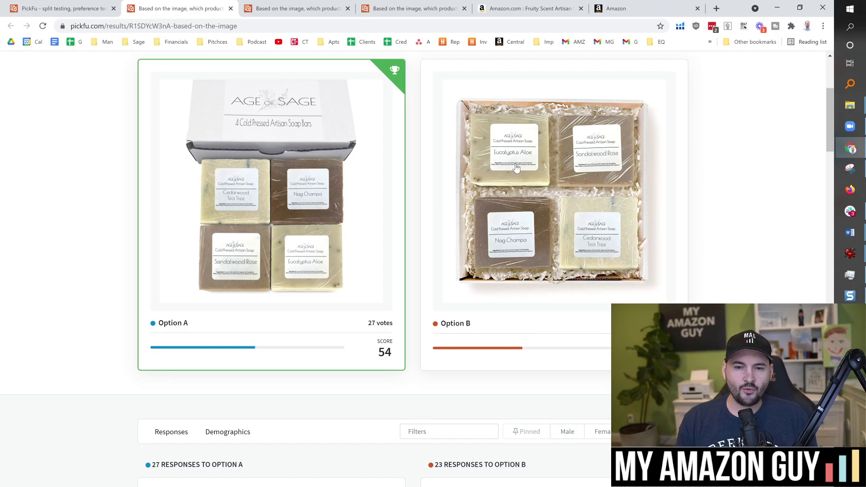
scroll(565, 218, "down", 2)
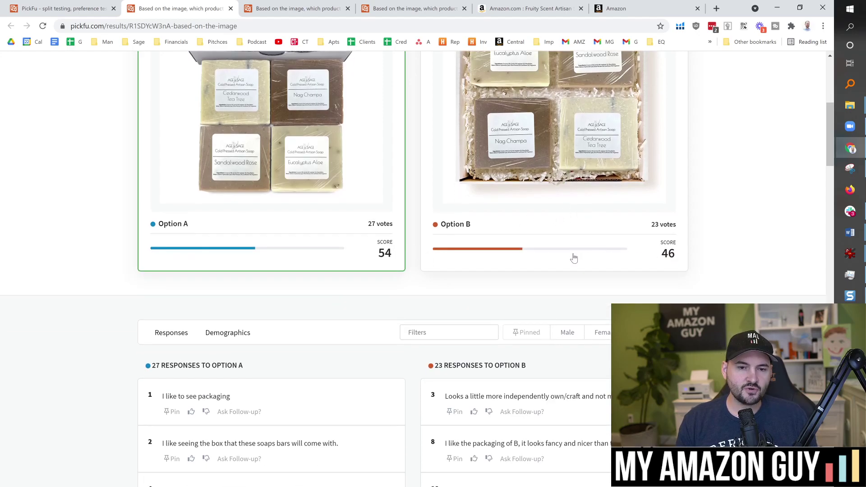
scroll(573, 258, "up", 1)
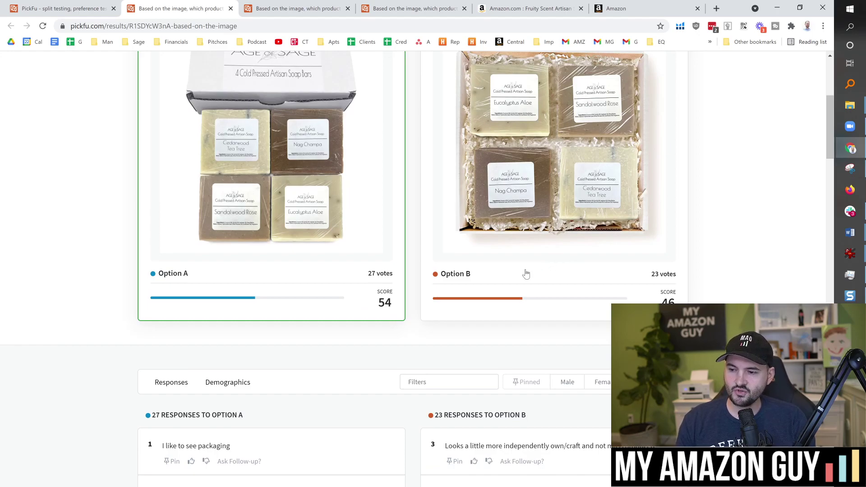
scroll(494, 284, "down", 5)
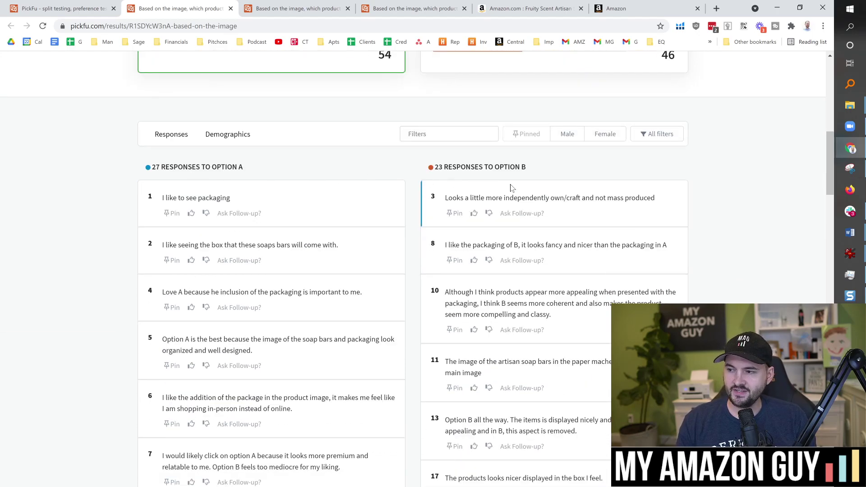
scroll(512, 187, "down", 3)
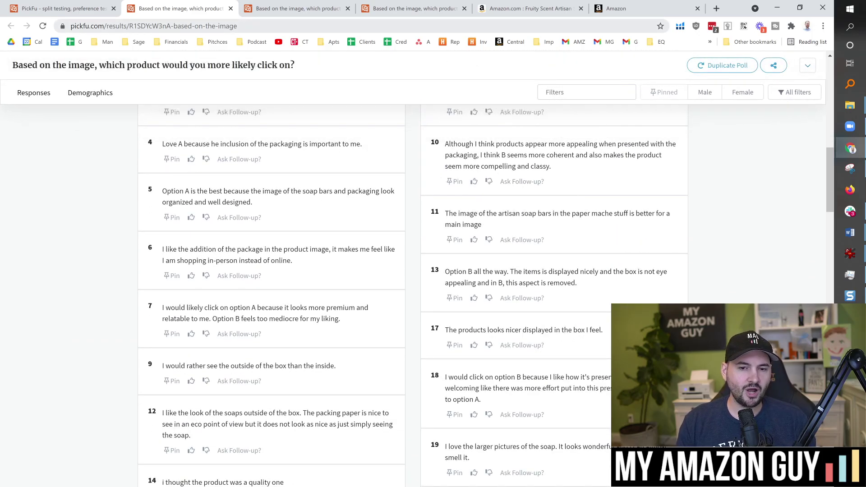
Visit the offer page at pickfu.com/myamazonguy and return to the first poll's results
key("ctrl+l")
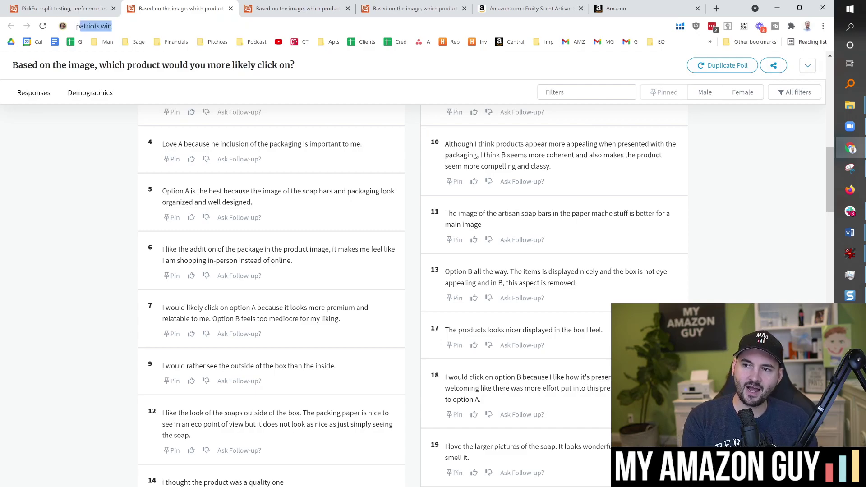
type("pickfu.com/myamazonguy")
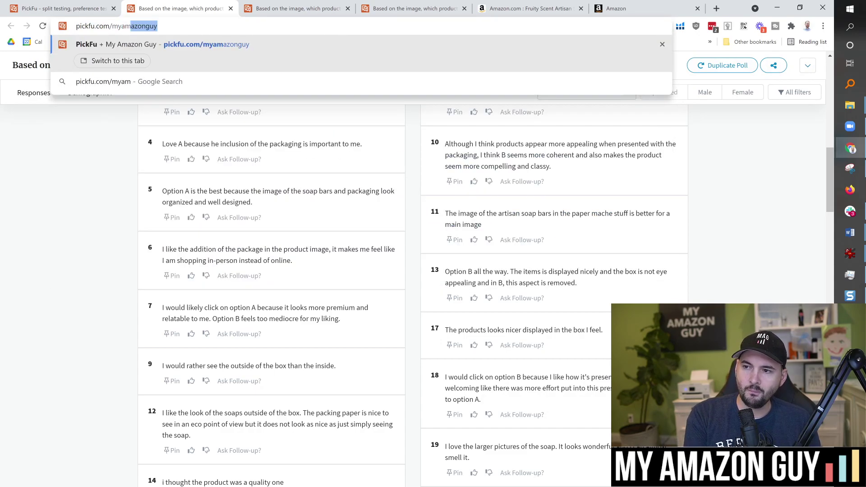
key("Return")
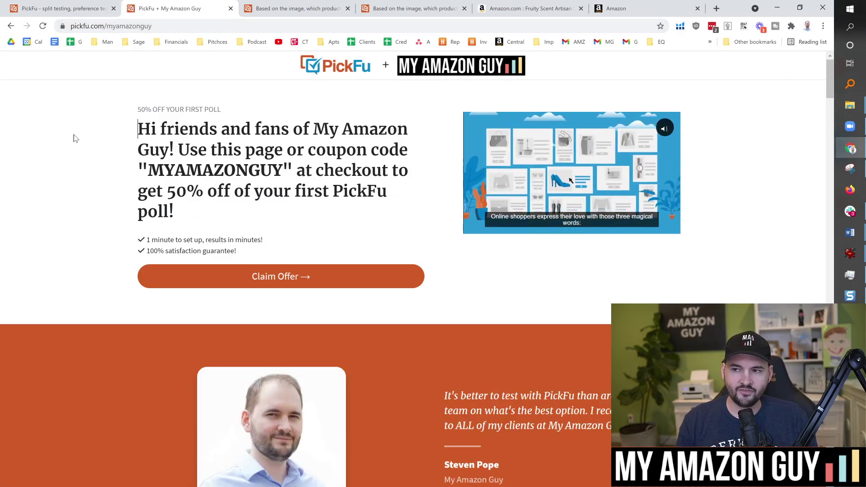
key("alt+Left")
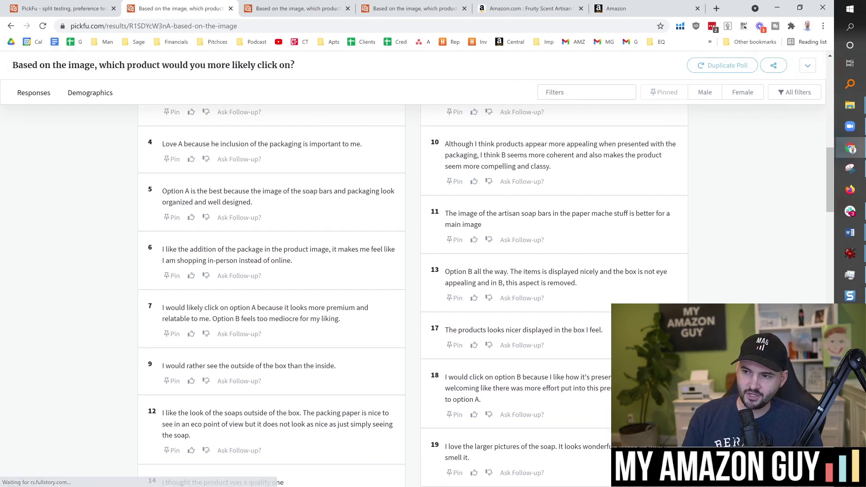
Compare the two product images of the first poll again, above the response list
scroll(141, 220, "up", 5)
scroll(141, 220, "up", 6)
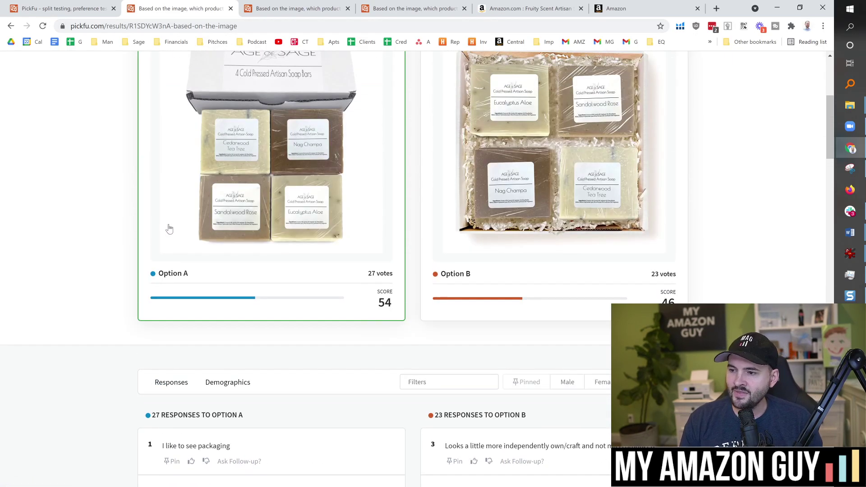
scroll(349, 221, "down", 2)
scroll(350, 219, "up", 1)
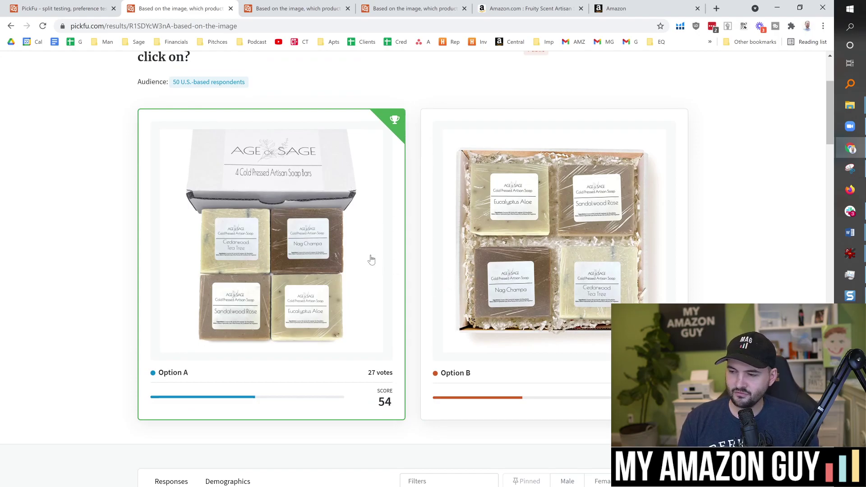
Open the second poll's results and compare the stacked and grid soap arrangements and their vote scores
left_click(303, 9)
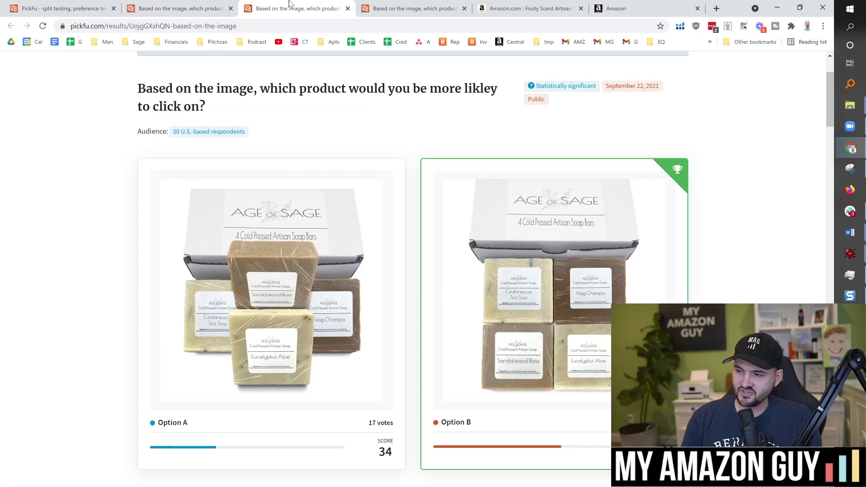
scroll(148, 187, "down", 1)
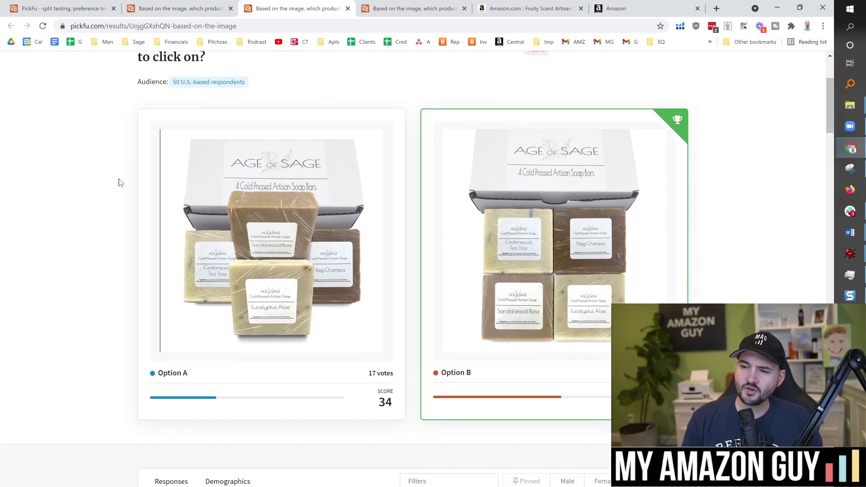
scroll(122, 182, "down", 2)
scroll(124, 179, "up", 1)
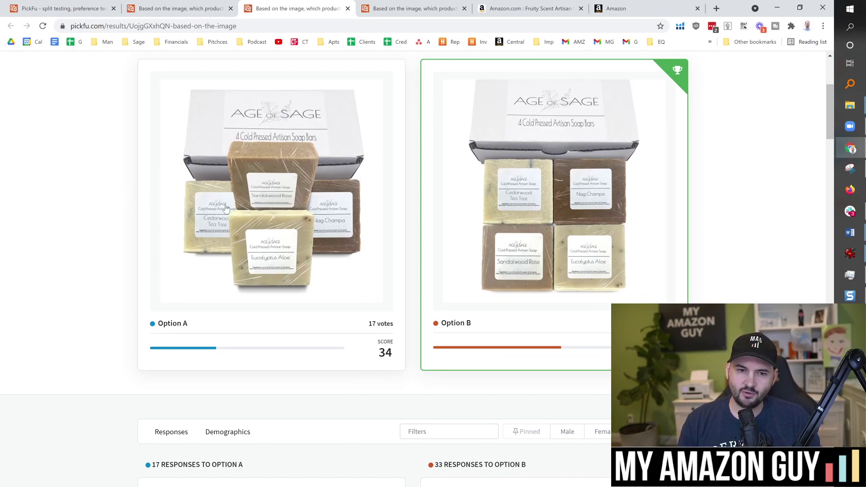
scroll(412, 204, "down", 1)
scroll(413, 212, "up", 1)
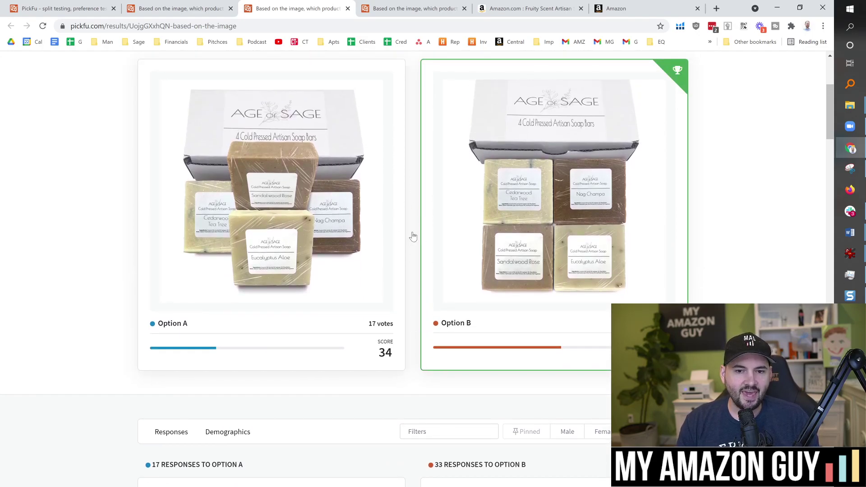
scroll(520, 253, "down", 1)
scroll(586, 223, "up", 2)
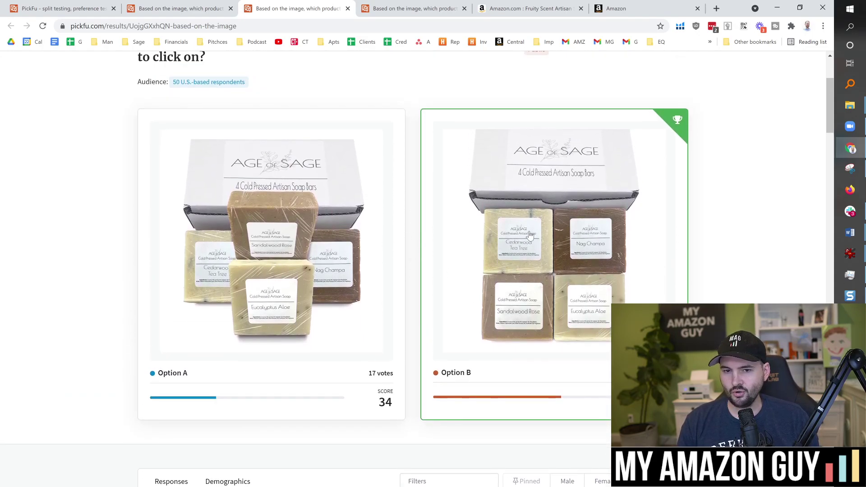
scroll(602, 271, "down", 3)
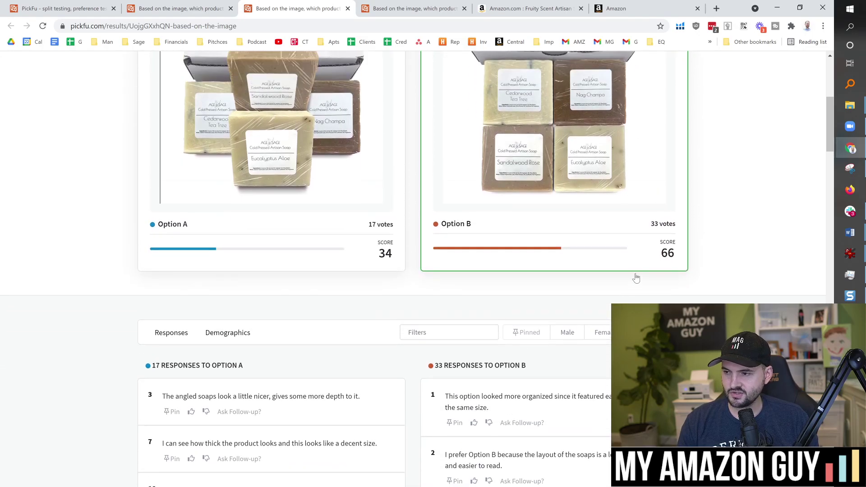
scroll(380, 264, "up", 2)
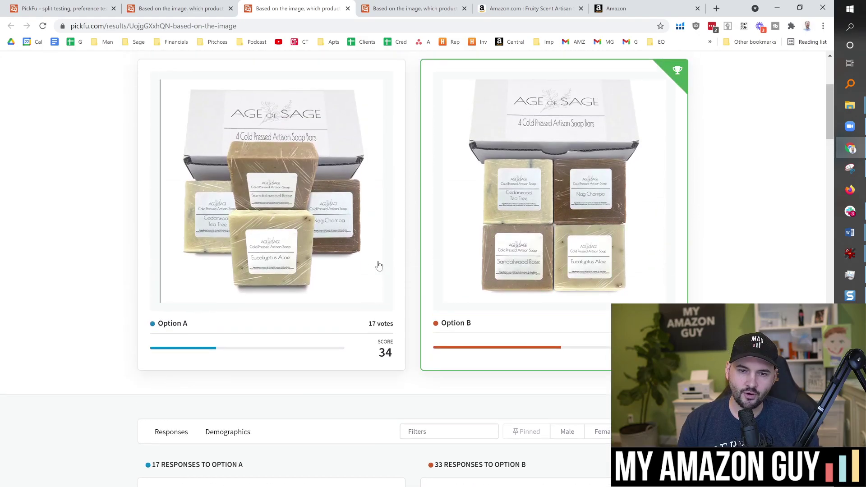
Read the second poll's written responses on the soap layouts, then return to the poll question and images
scroll(378, 265, "down", 7)
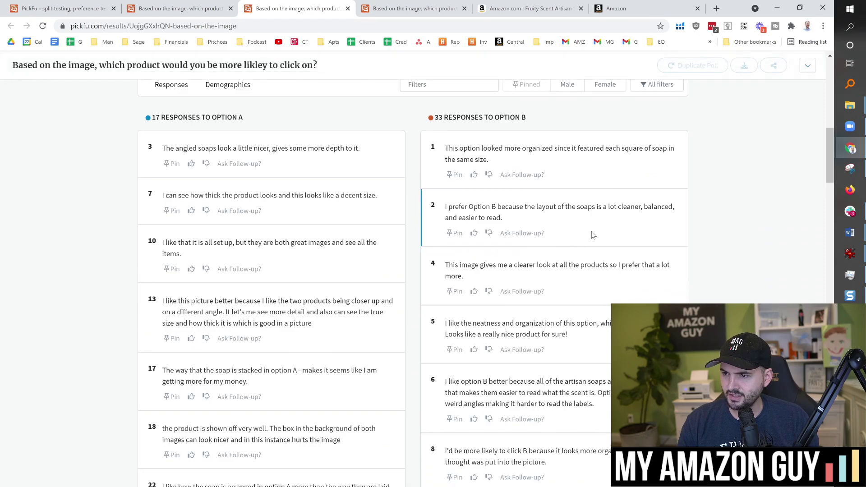
mouse_move(536, 142)
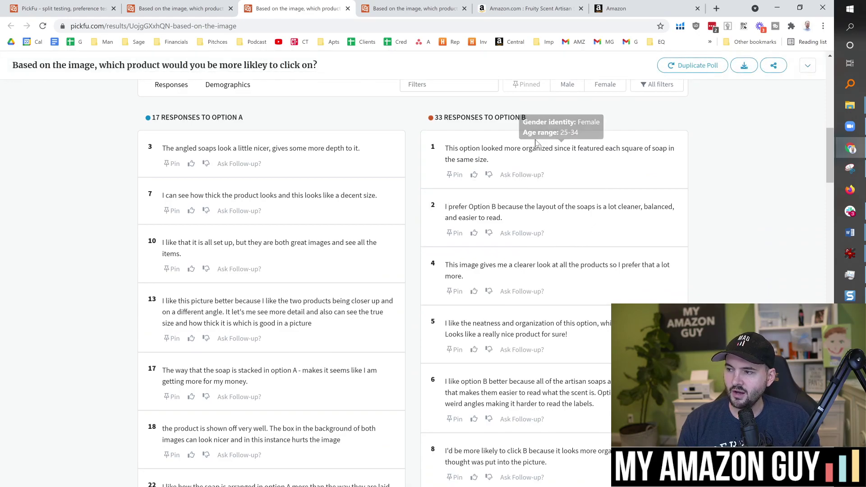
left_click_drag(526, 148, 570, 147)
left_click_drag(477, 206, 588, 207)
scroll(604, 219, "down", 3)
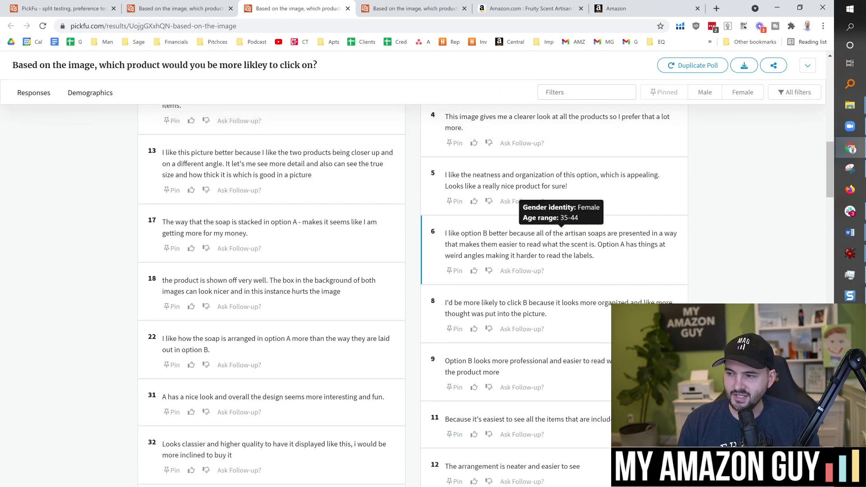
scroll(736, 237, "up", 15)
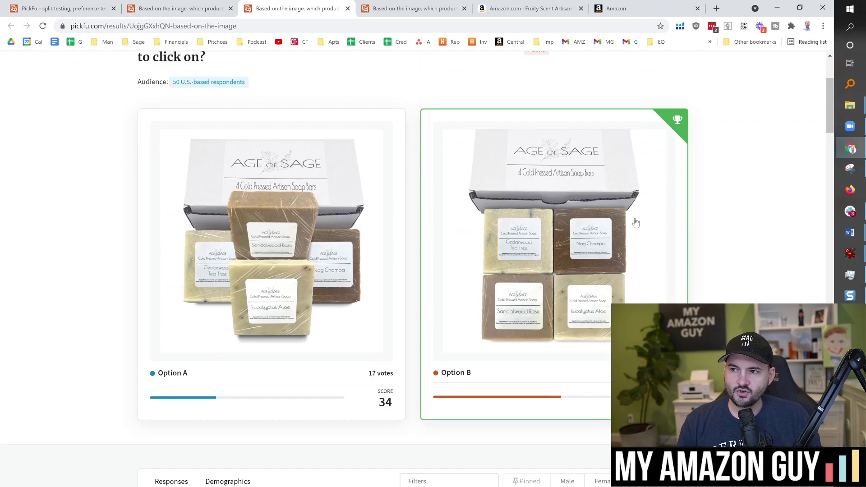
scroll(352, 204, "up", 2)
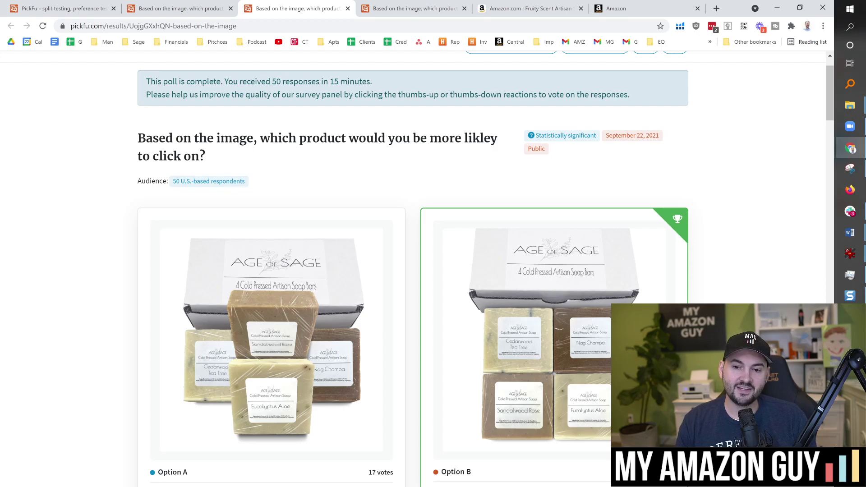
Open the third poll's results and compare the labelled and unlabelled soap images, their vote scores and the first responses
left_click(404, 5)
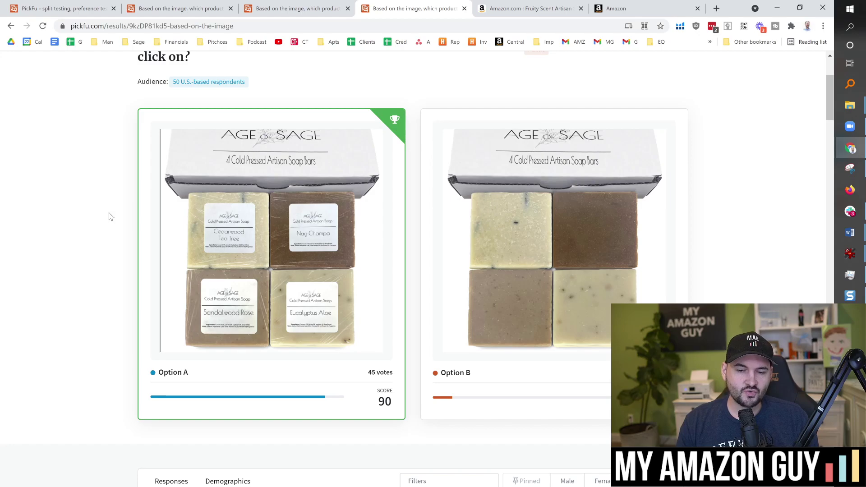
scroll(101, 205, "up", 1)
scroll(101, 205, "down", 2)
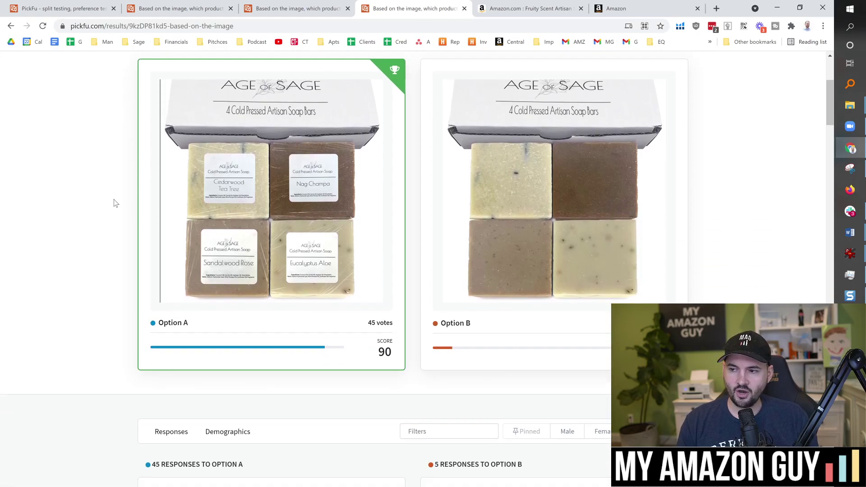
scroll(117, 199, "up", 1)
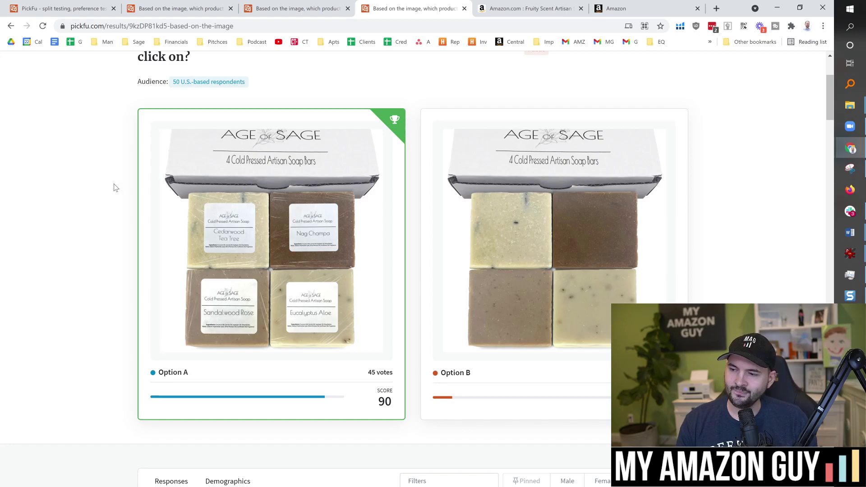
scroll(116, 188, "down", 2)
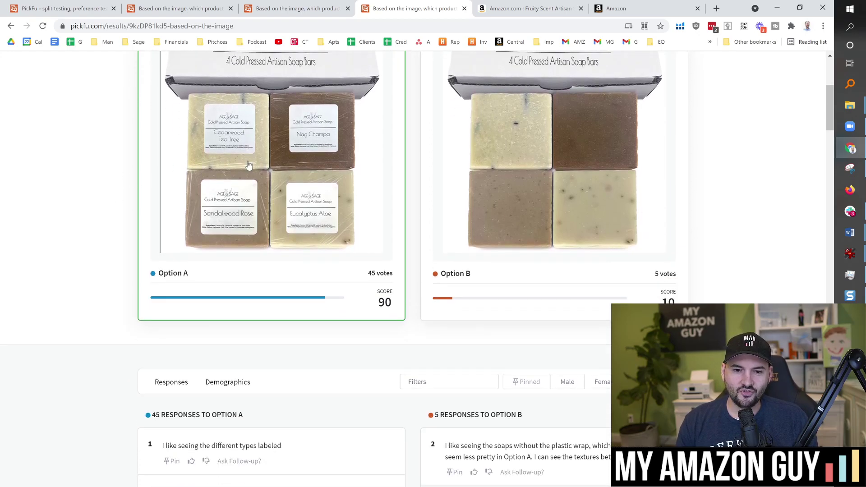
scroll(249, 165, "down", 1)
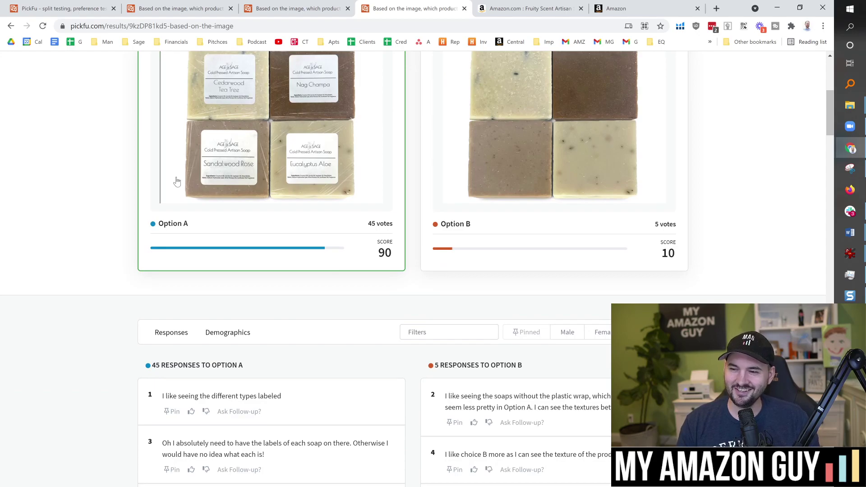
scroll(131, 188, "up", 1)
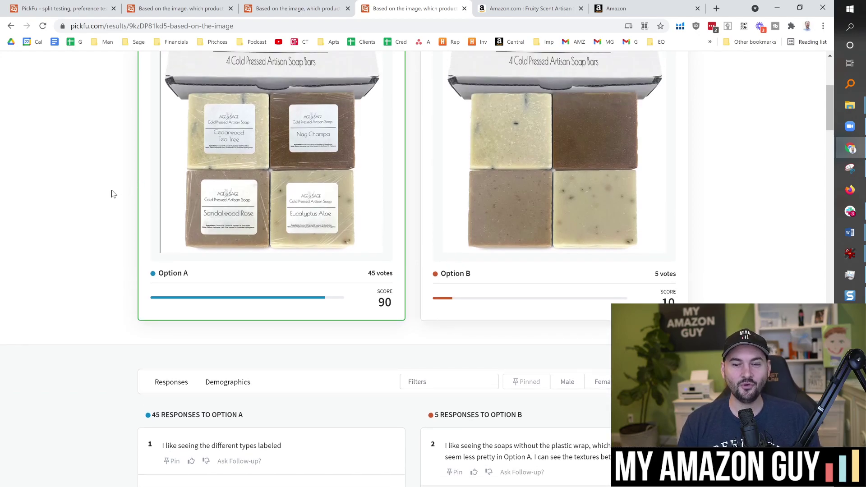
scroll(110, 191, "up", 1)
scroll(189, 199, "up", 1)
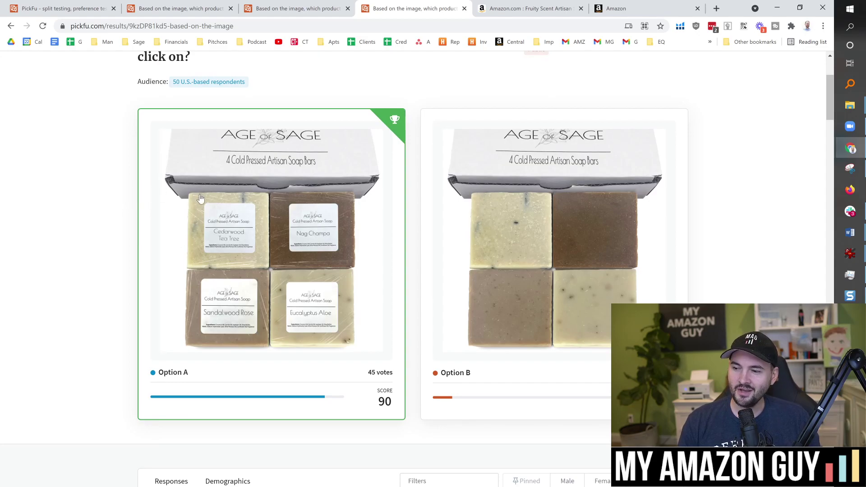
scroll(199, 199, "down", 1)
scroll(209, 199, "down", 1)
scroll(212, 203, "down", 1)
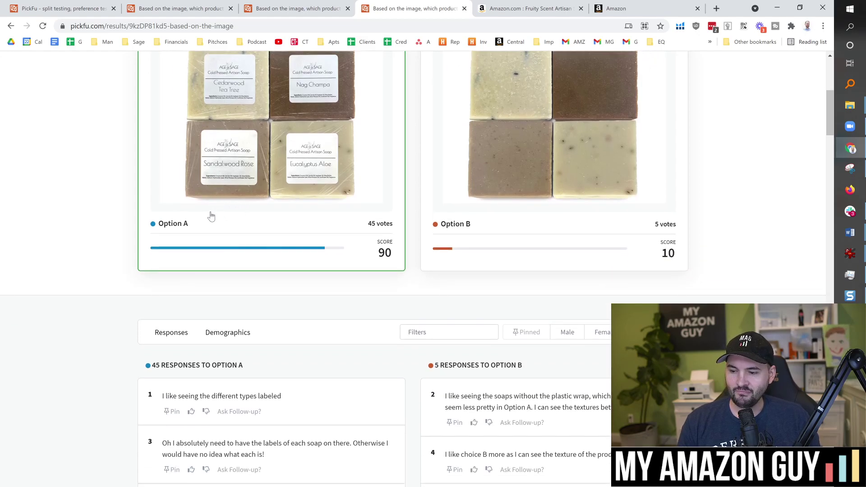
scroll(148, 212, "up", 3)
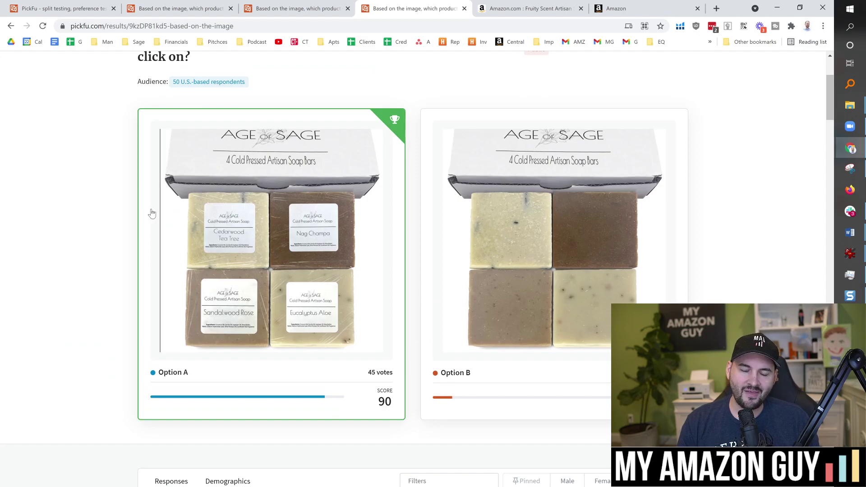
Check the main image on the live Amazon listing of the Masculine soap set, then return to the third poll's images
left_click(500, 5)
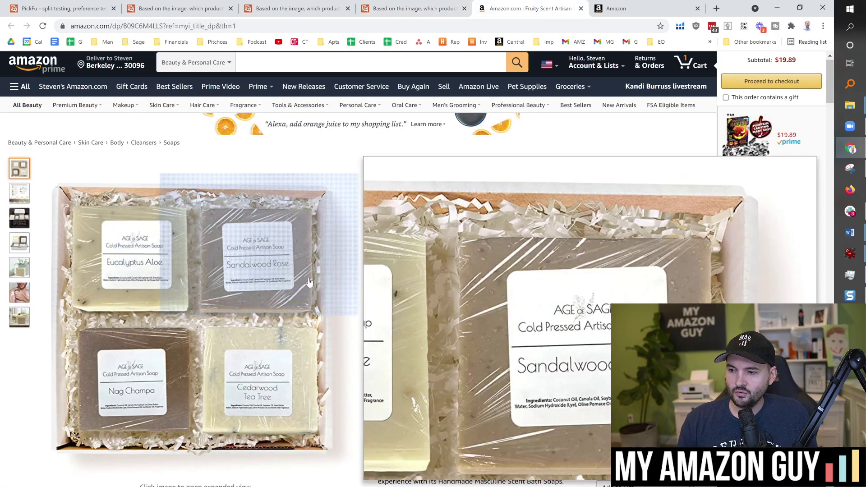
mouse_move(287, 245)
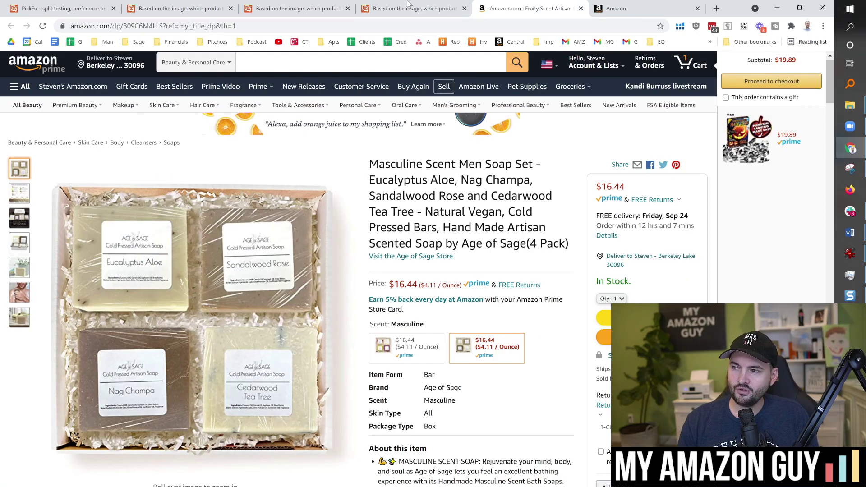
left_click(393, 3)
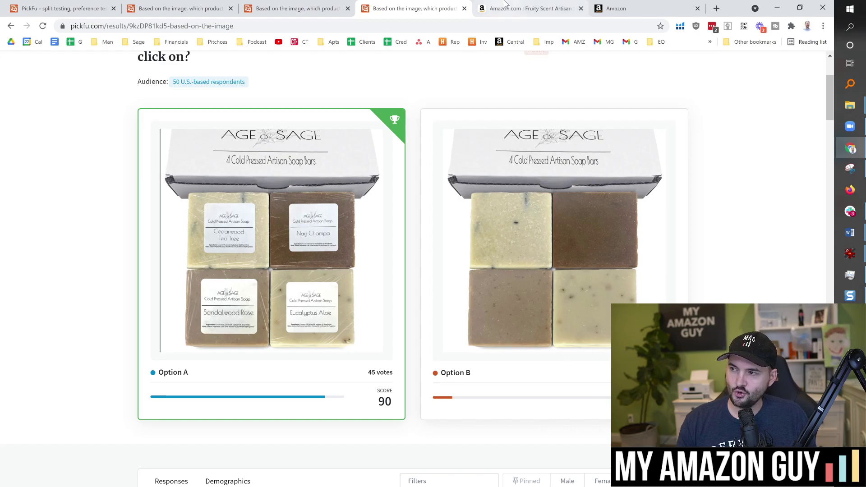
Switch to Amazon's search results for "artisan soaps" and look over the competitors' main images in the first rows
key("ctrl+Tab")
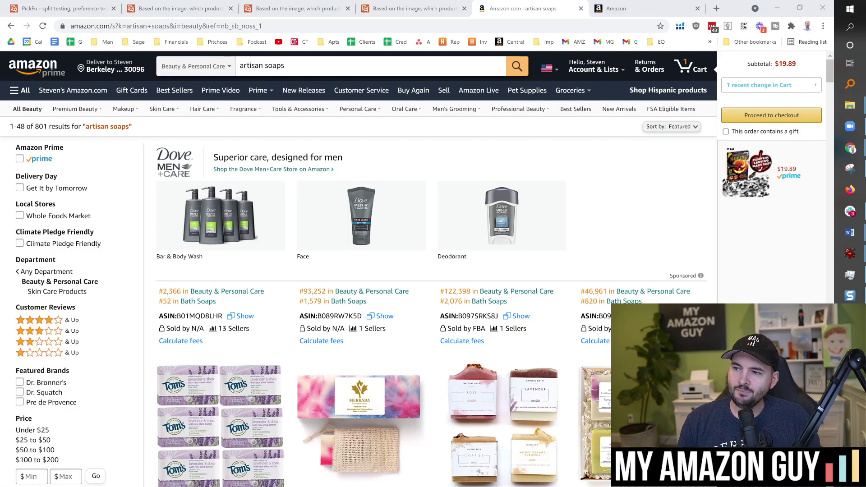
left_click(284, 66)
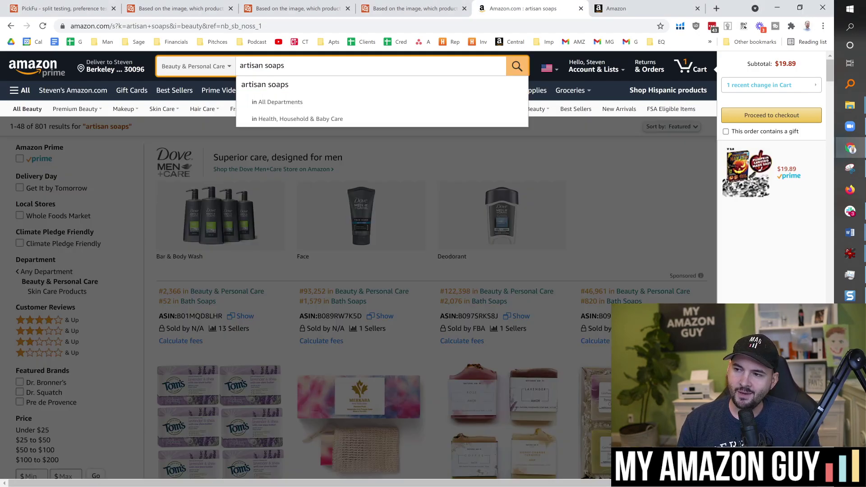
left_click(569, 130)
scroll(424, 218, "down", 1)
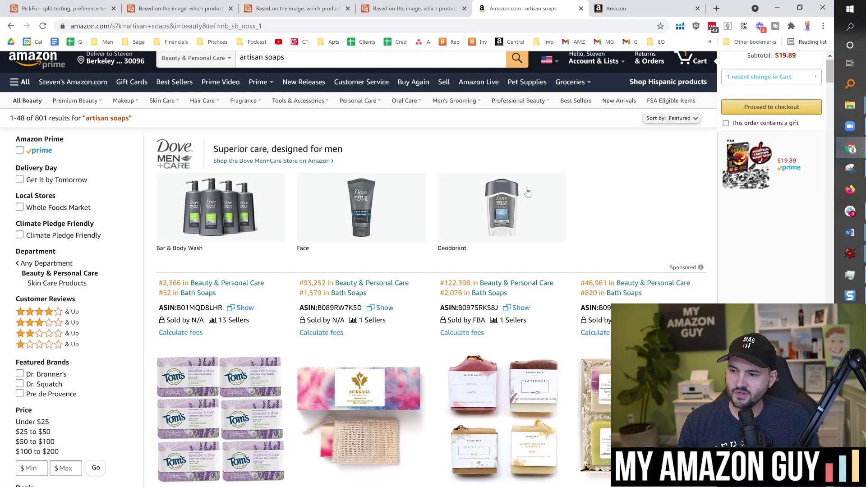
scroll(423, 217, "down", 5)
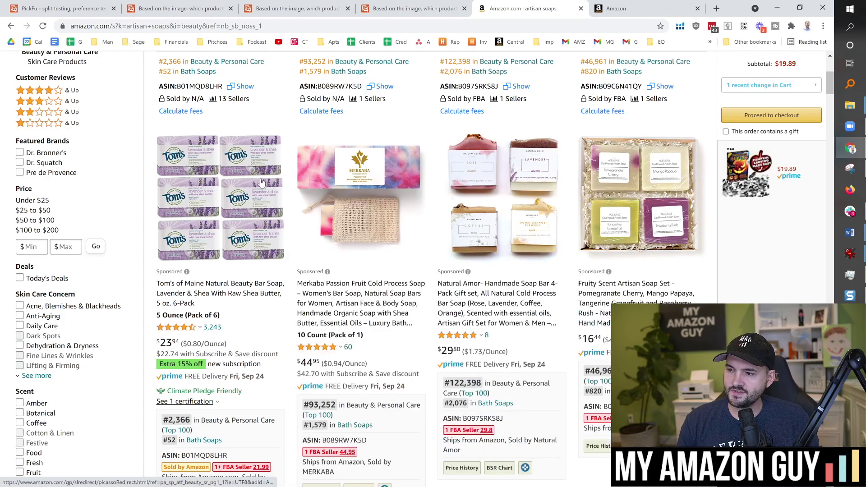
scroll(360, 225, "down", 8)
scroll(360, 224, "down", 2)
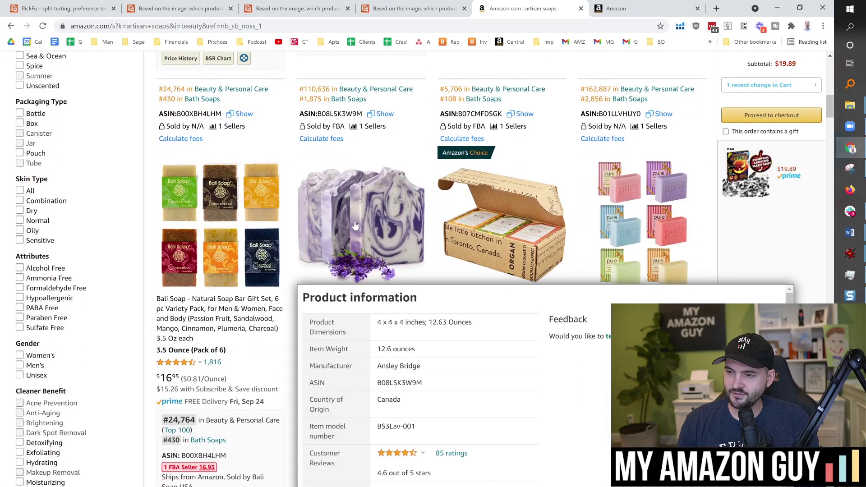
scroll(354, 146, "down", 1)
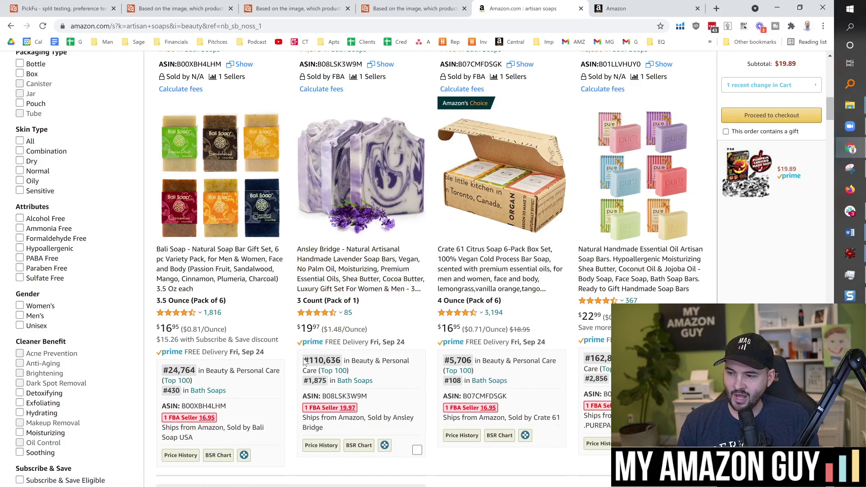
Compare the Beauty & Personal Care sales ranks of the Ansley Bridge, Bali Soap and Crate 61 soap listings
left_click_drag(302, 360, 342, 363)
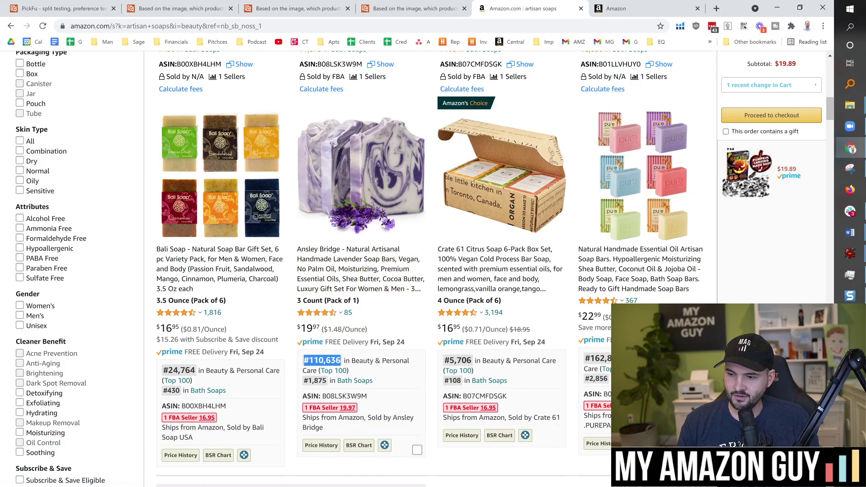
mouse_move(189, 179)
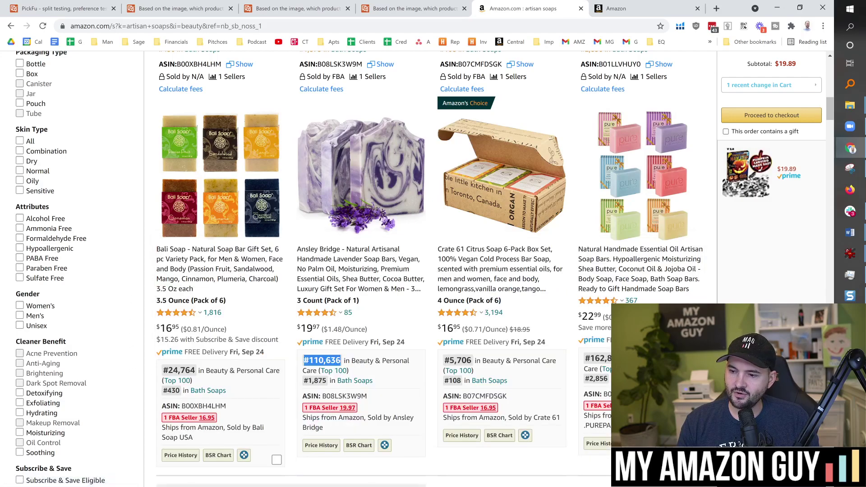
left_click_drag(168, 370, 186, 370)
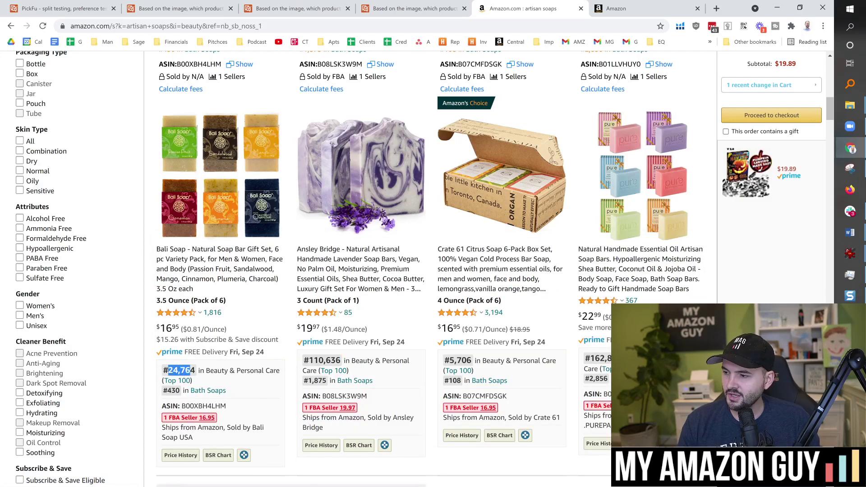
scroll(283, 328, "down", 1)
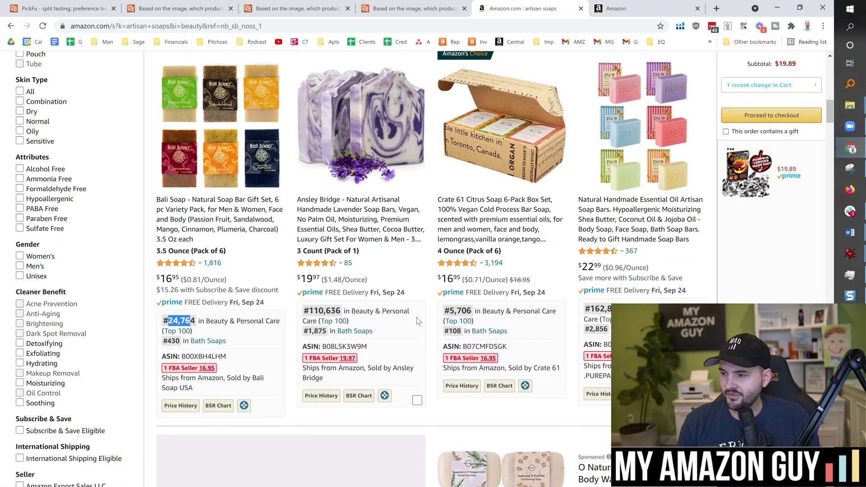
mouse_move(491, 137)
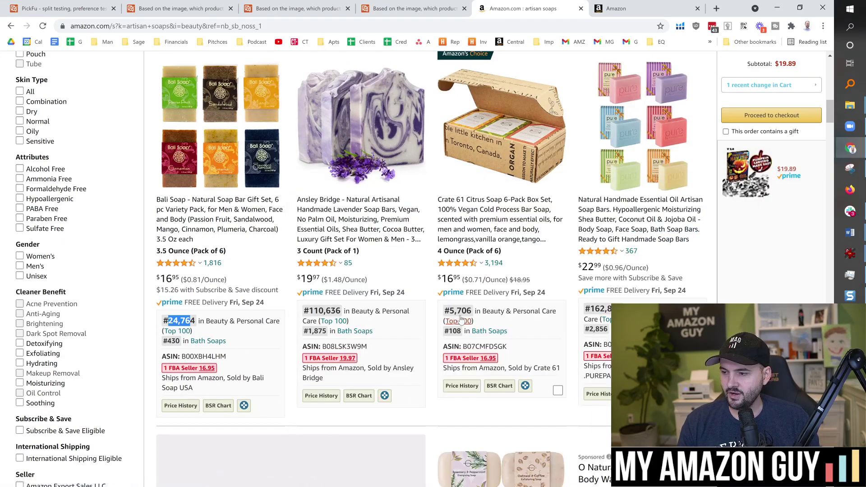
double_click(473, 310)
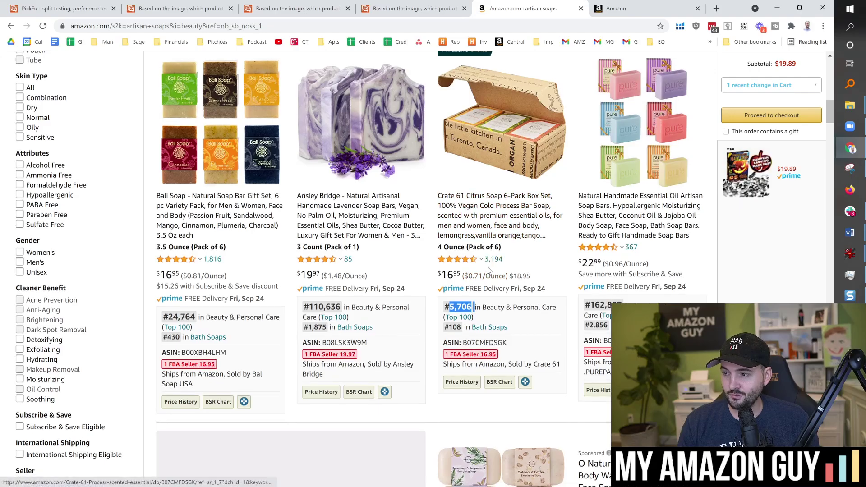
Survey the main images of the artisan soap listings further down, as far as the Bluebyrd, Finchberry and Merkaba row
scroll(489, 293, "down", 8)
scroll(453, 272, "down", 10)
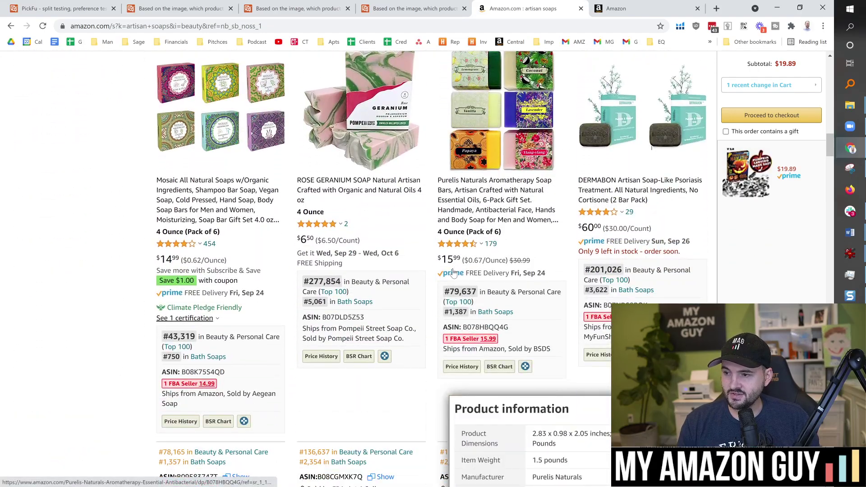
scroll(445, 274, "down", 18)
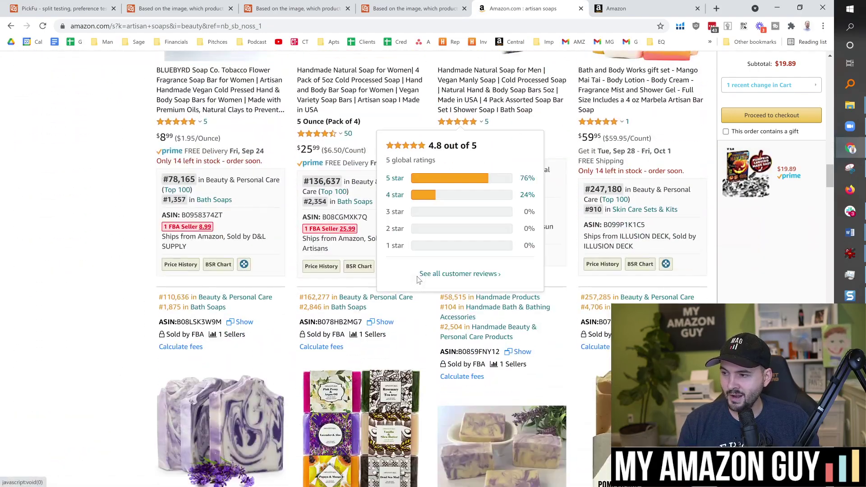
scroll(431, 284, "down", 13)
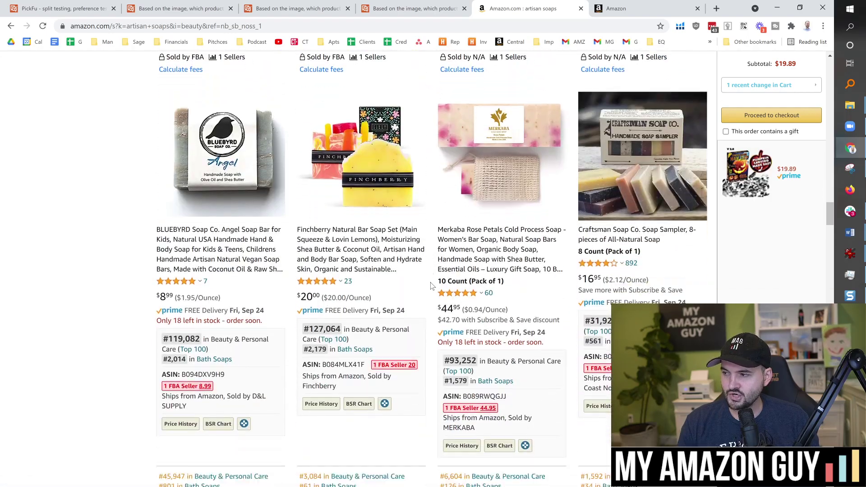
scroll(636, 179, "up", 10)
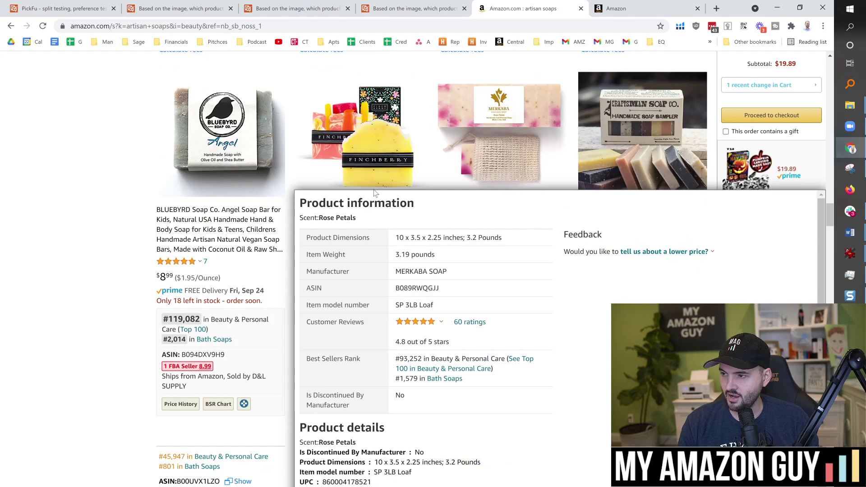
Examine the Craftsman Soap Co. Soap Sampler's main image and its Beauty & Personal Care sales rank
mouse_move(649, 140)
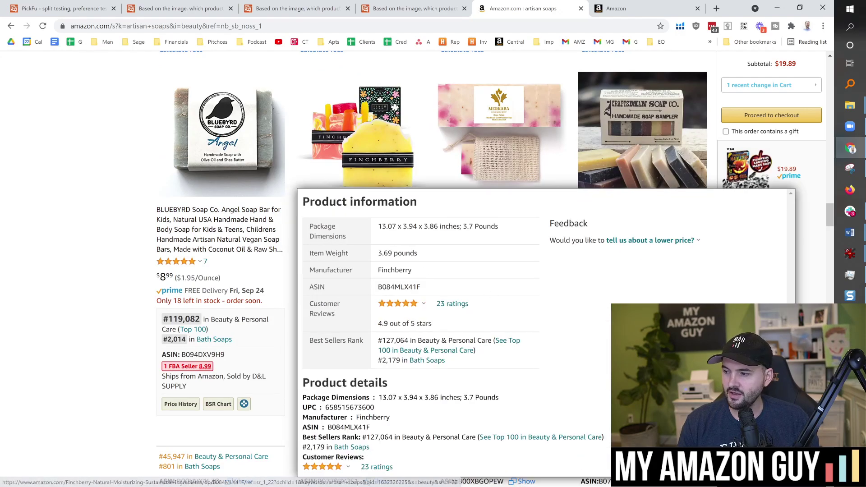
left_click_drag(601, 301, 585, 301)
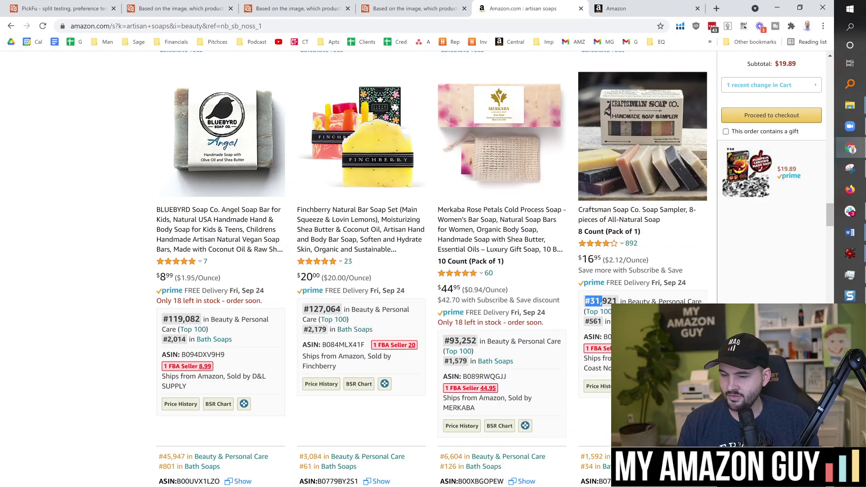
scroll(589, 300, "down", 1)
scroll(686, 287, "up", 2)
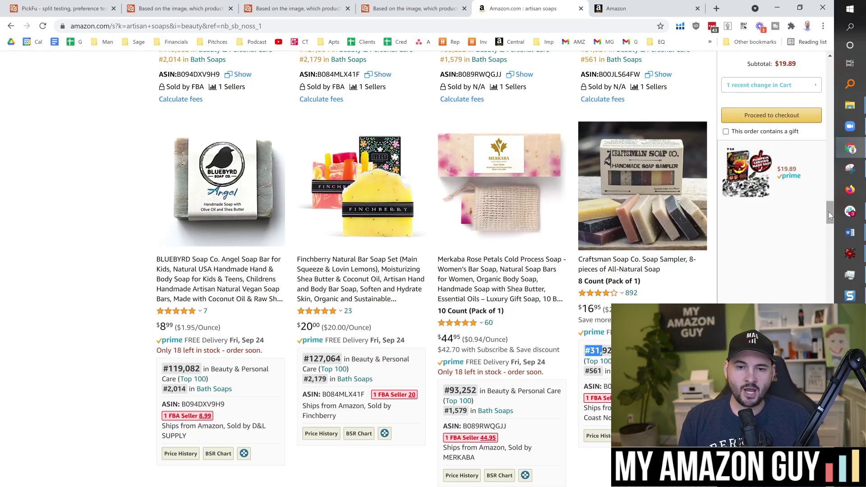
left_click_drag(828, 211, 827, 211)
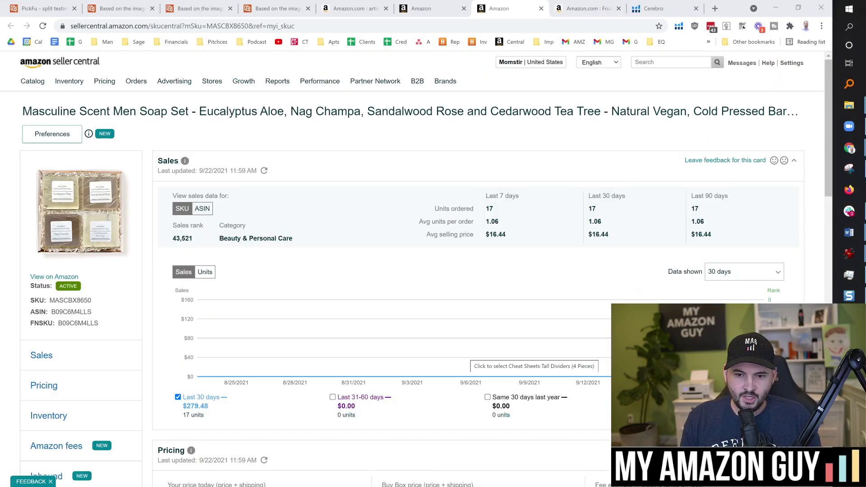
Inspect the Masculine soap set's 30-day sales chart in Seller Central, including the most recent days
scroll(469, 143, "down", 2)
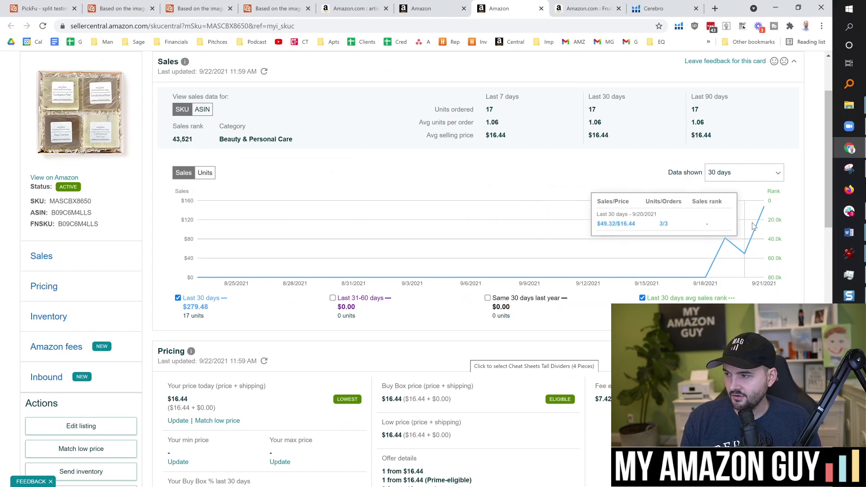
mouse_move(765, 209)
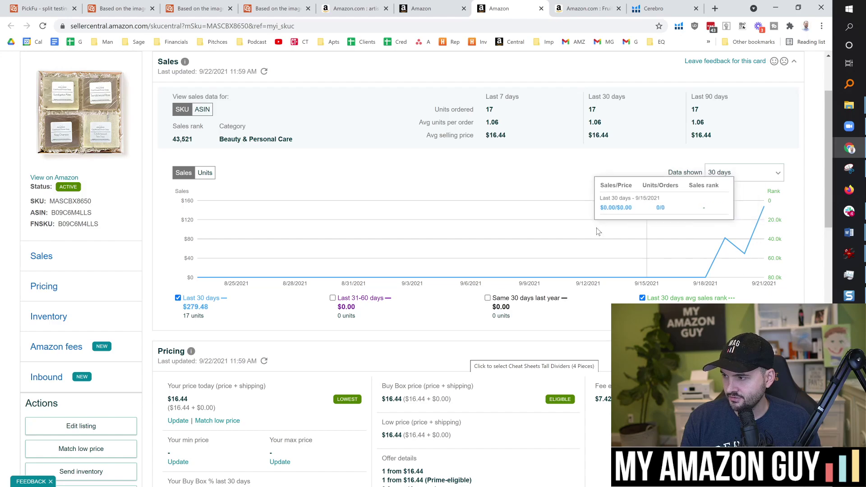
Switch to Helium 10 Cerebro and review the keyword distribution, organic keyword count and ranked phrases for B09C6M4LLS
left_click(554, 5)
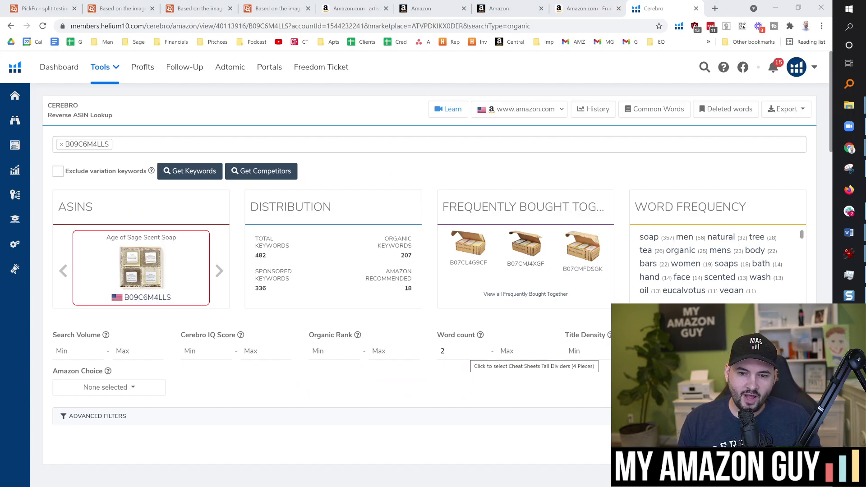
left_click(489, 167)
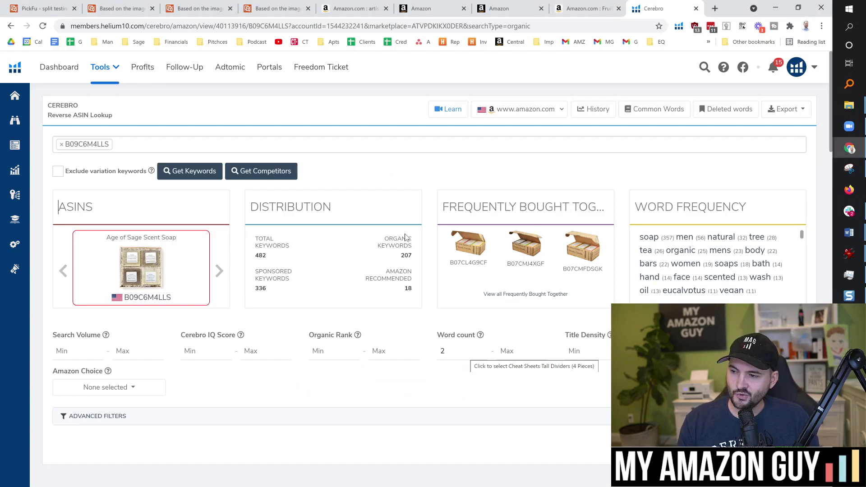
scroll(407, 215, "down", 1)
left_click_drag(400, 206, 412, 206)
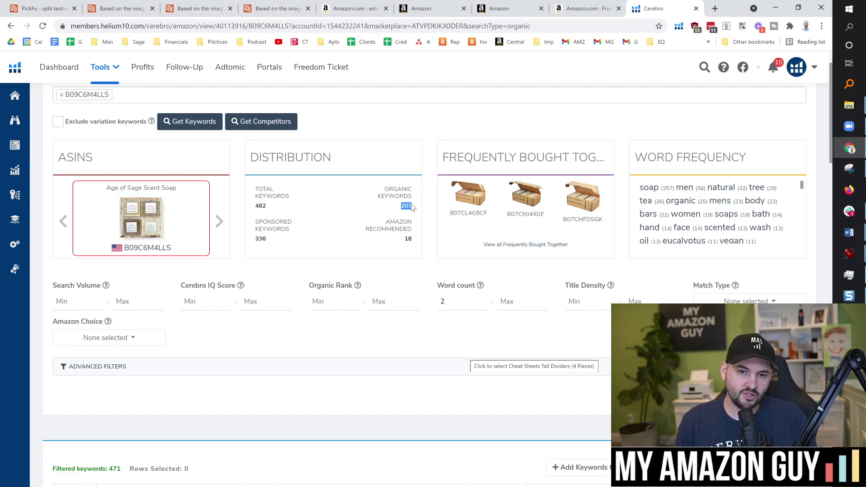
left_click(442, 198)
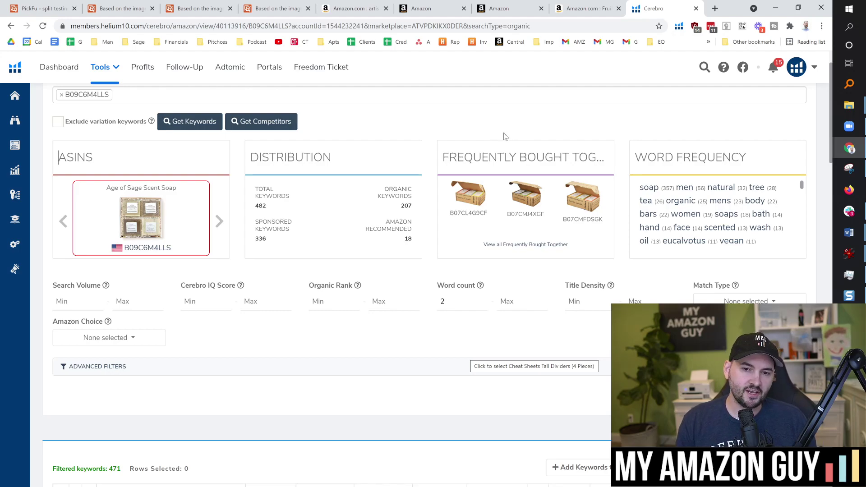
scroll(494, 149, "down", 7)
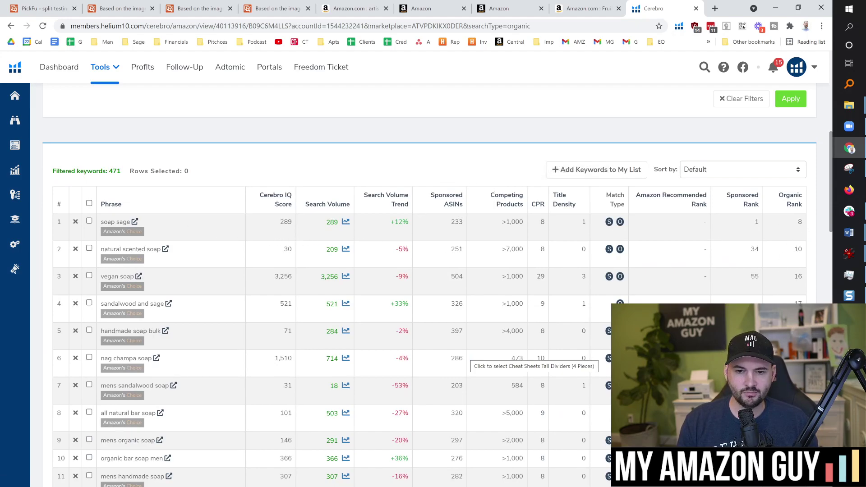
Switch to Amazon's search results for "masculine soap" and survey the competing men's soap images, prices and sales ranks
left_click(550, 5)
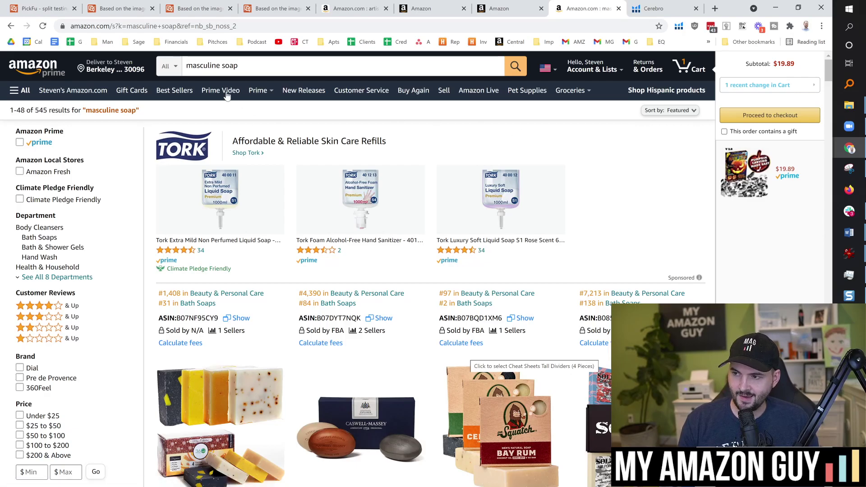
left_click(315, 66)
left_click(588, 150)
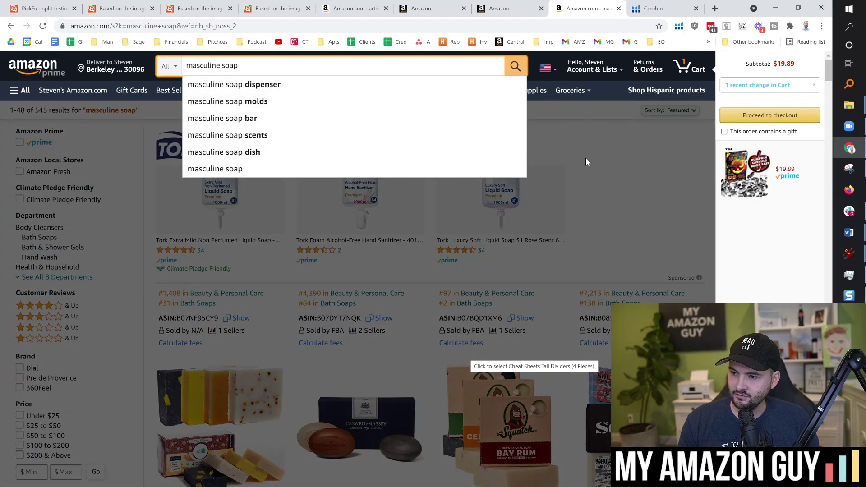
scroll(541, 180, "down", 1)
scroll(494, 213, "down", 10)
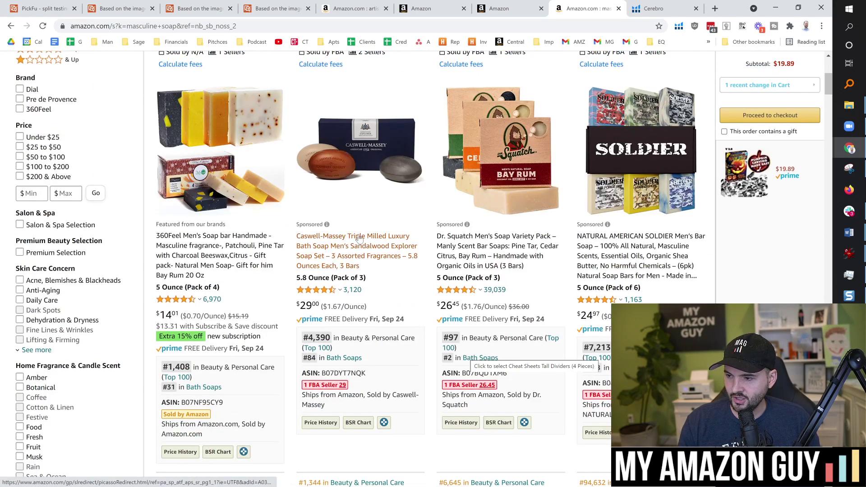
scroll(402, 279, "down", 7)
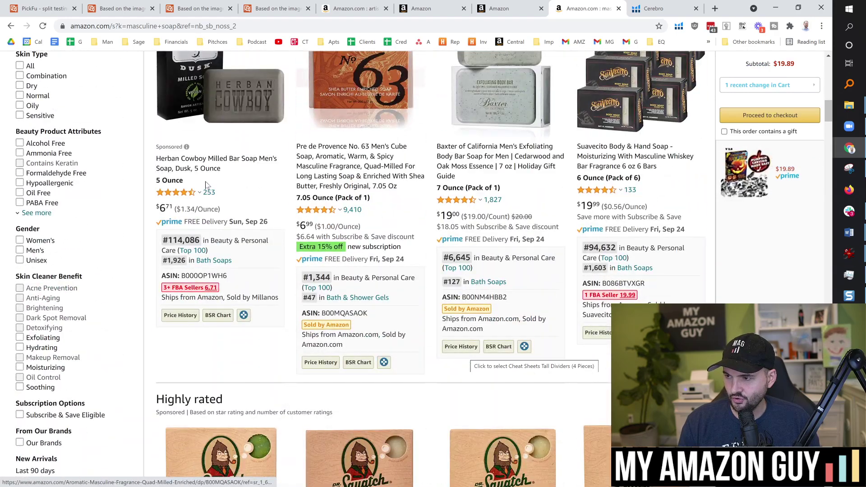
scroll(406, 202, "down", 9)
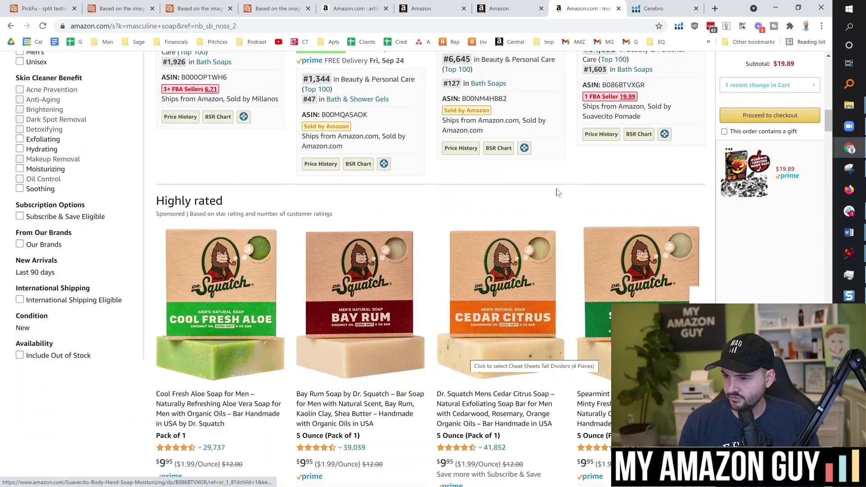
Survey further "masculine soap" results down to the Age of Sage men's soap set, comparing competing images, prices and sales ranks
mouse_move(458, 216)
scroll(458, 216, "down", 10)
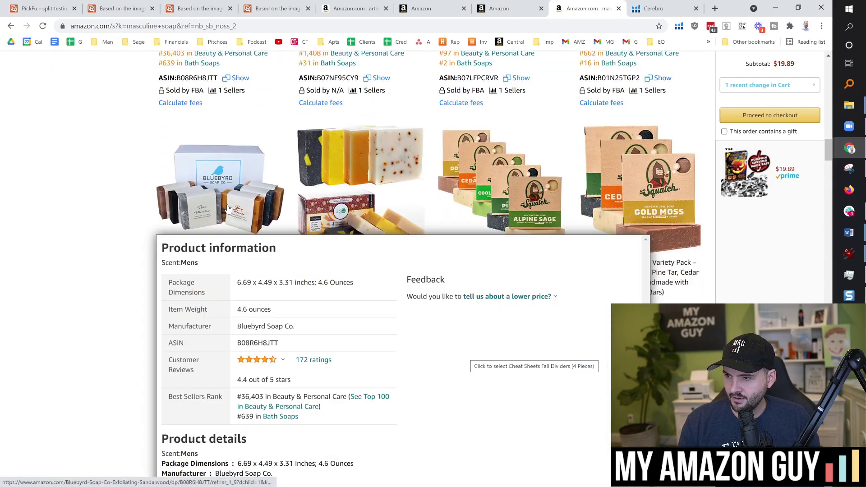
scroll(488, 144, "down", 6)
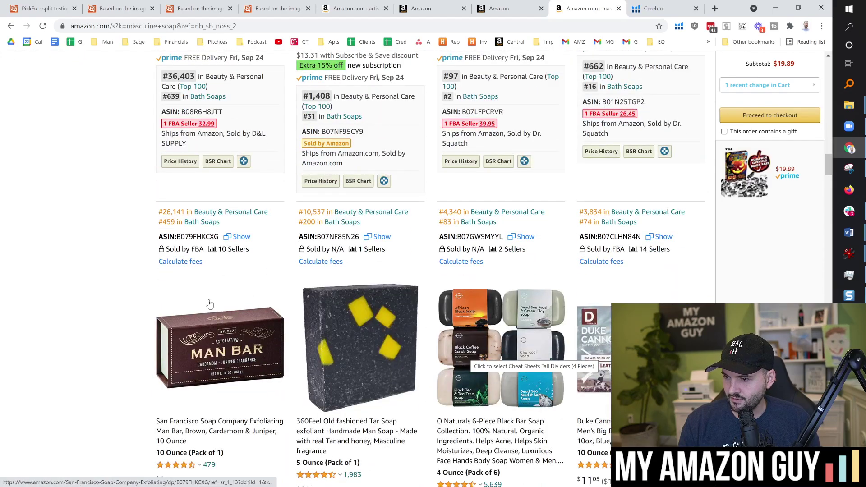
scroll(524, 276, "down", 9)
mouse_move(163, 194)
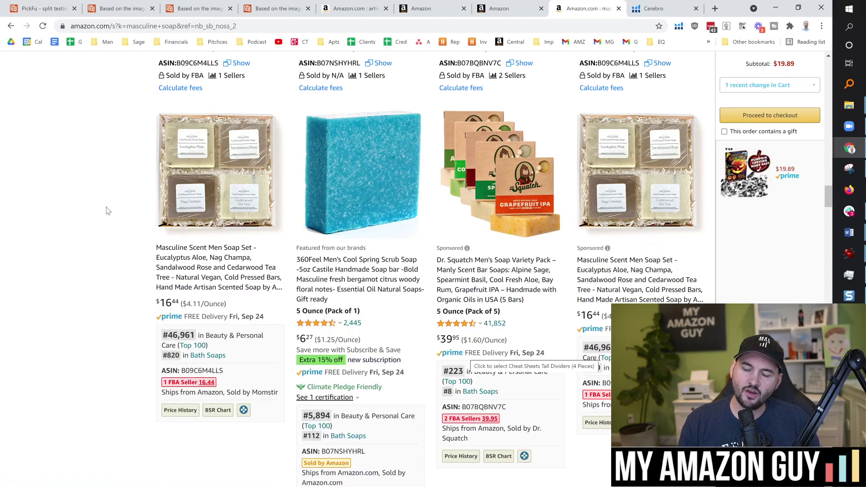
Switch to Helium 10 Cerebro and search the page of ranked keywords for "mascu"
left_click(654, 8)
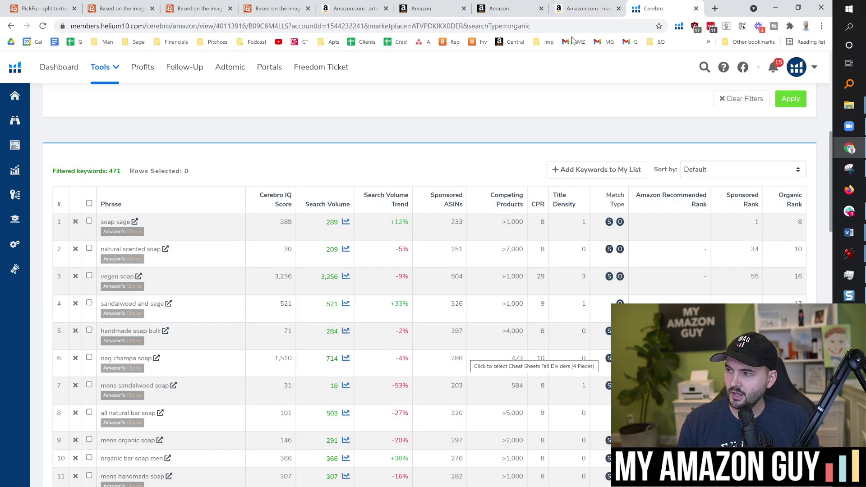
key("ctrl+f")
type("mascu")
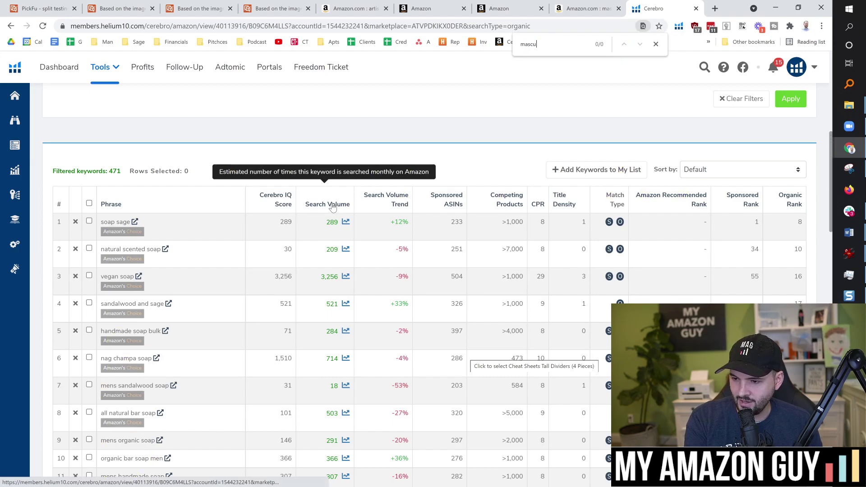
scroll(333, 207, "down", 1)
scroll(342, 220, "up", 3)
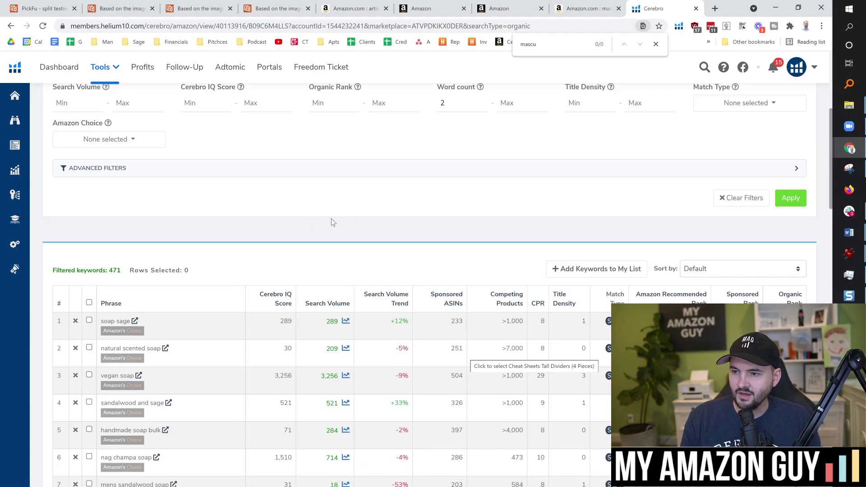
scroll(357, 209, "up", 5)
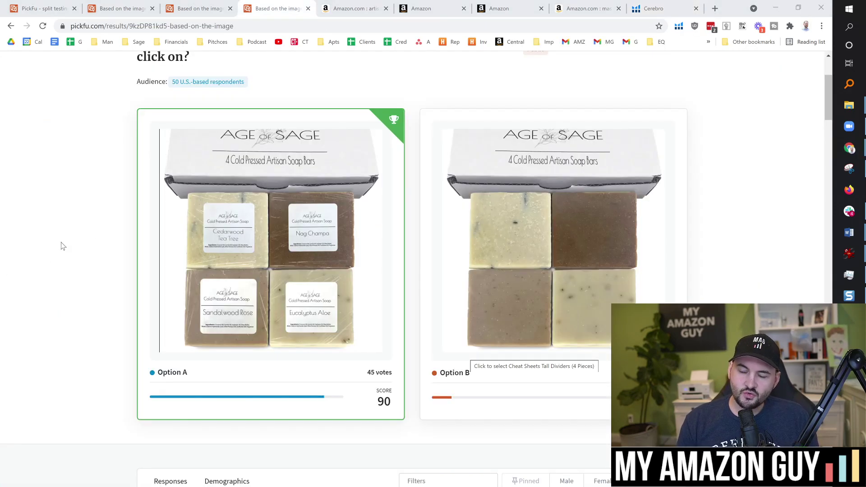
Compare the PickFu poll's labelled and unlabelled soap images with the competing product images in Amazon's "artisan soaps" results
left_click(63, 242)
scroll(71, 242, "down", 1)
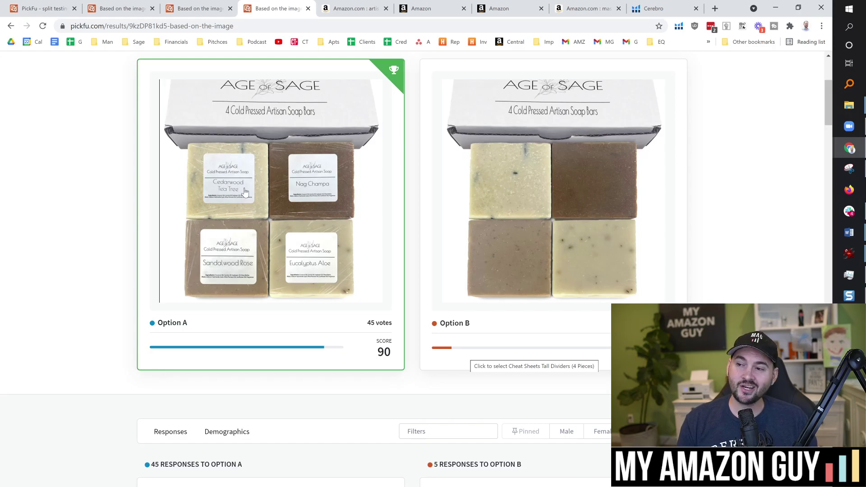
left_click(355, 8)
scroll(477, 314, "down", 10)
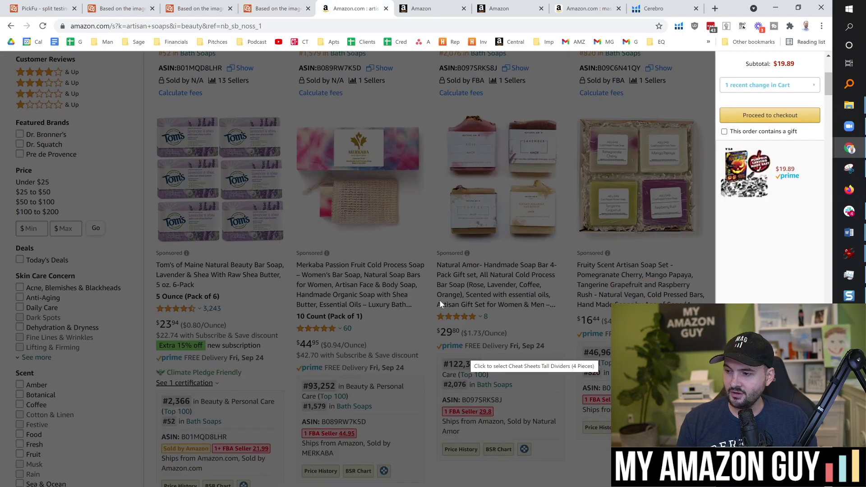
scroll(443, 290, "down", 9)
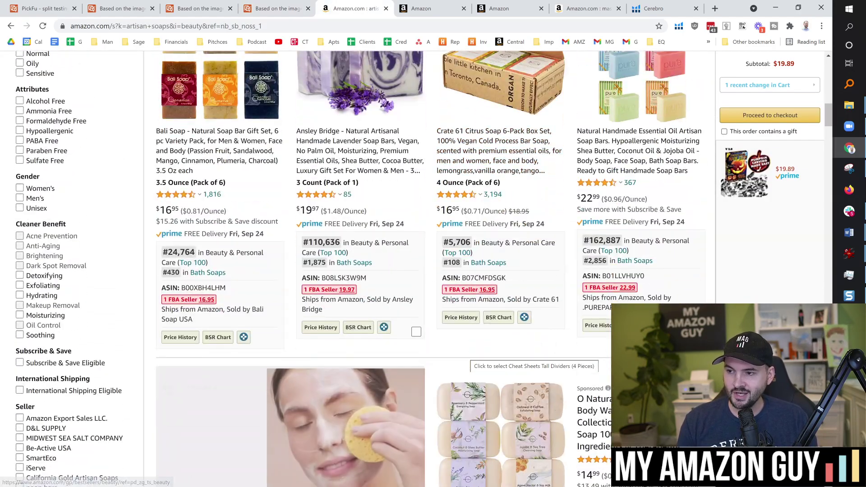
scroll(263, 232, "up", 3)
mouse_move(216, 160)
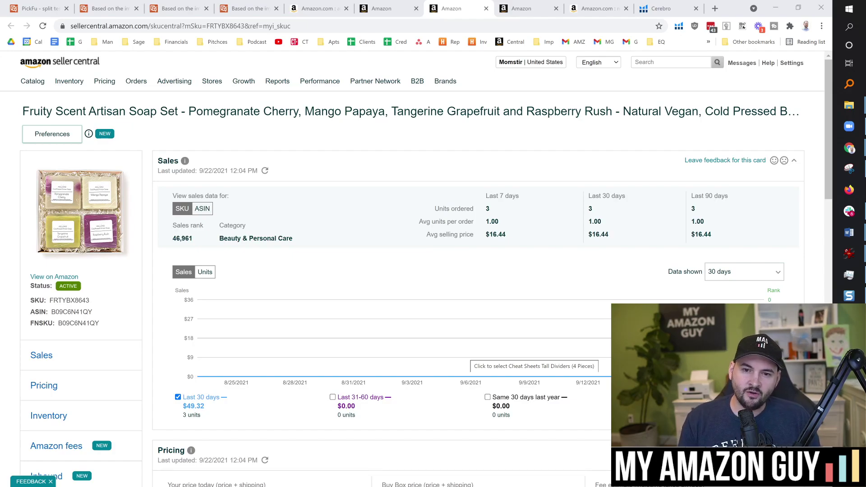
Open the Age of Sage Masculine Scent Men Soap Set from Amazon's "masculine soap" results and select its Fruity scent variation
left_click(421, 158)
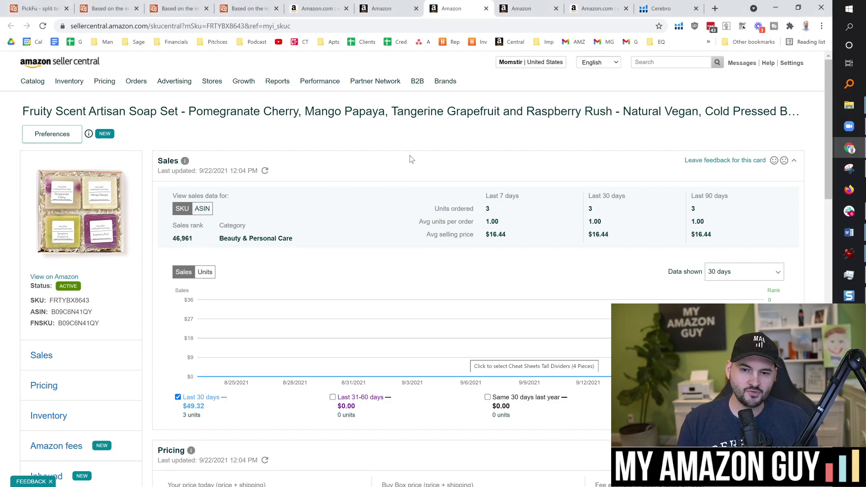
left_click(598, 8)
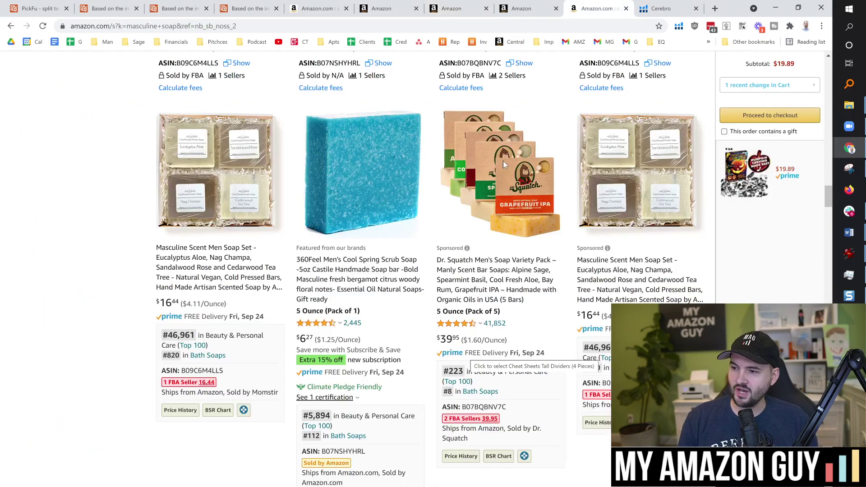
left_click(238, 156)
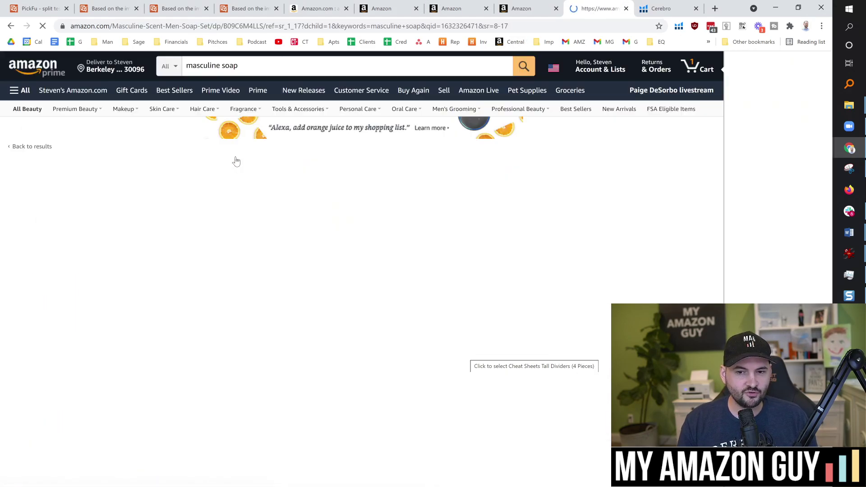
left_click(415, 353)
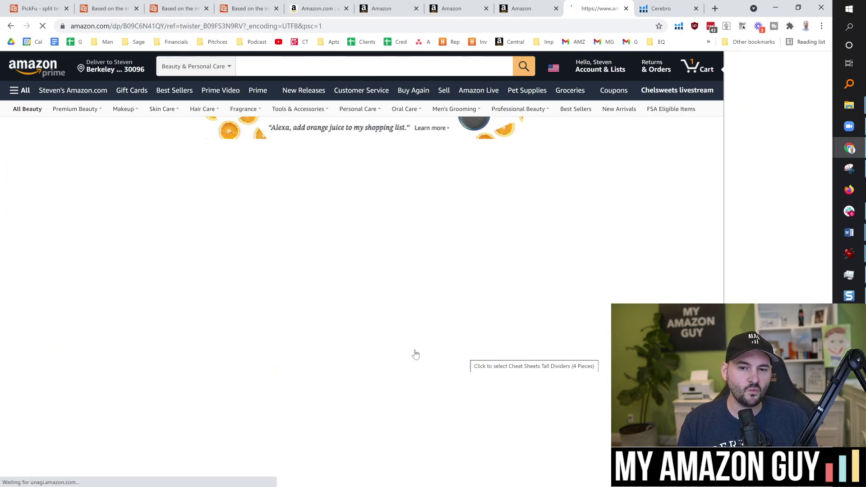
scroll(435, 305, "down", 2)
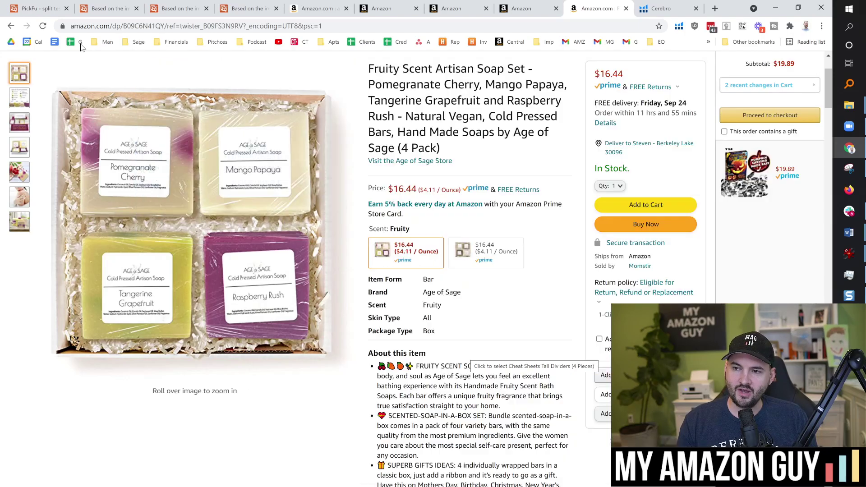
Inspect the Fruity set's product images and price, and switch the listing to the Masculine scent
mouse_move(16, 99)
mouse_move(272, 174)
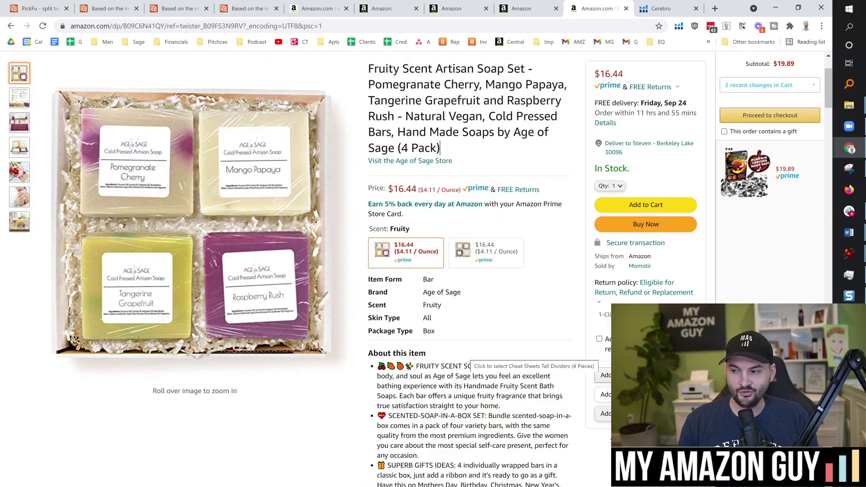
left_click_drag(416, 189, 399, 189)
left_click(469, 157)
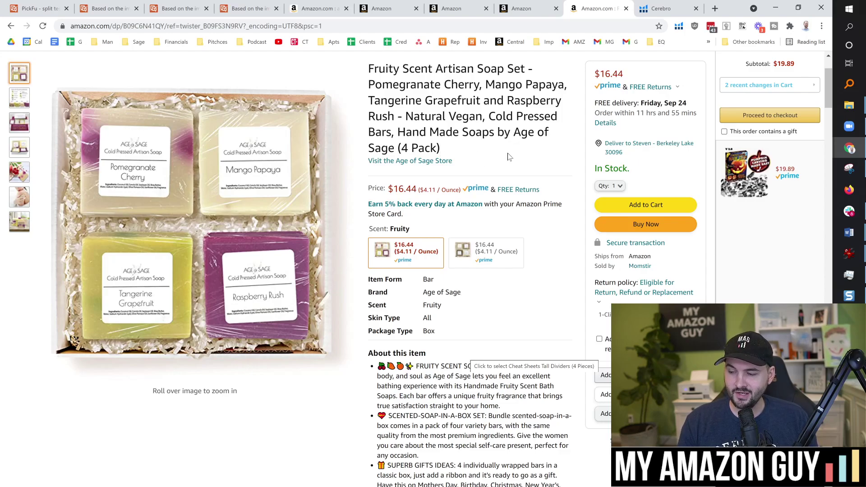
left_click(467, 250)
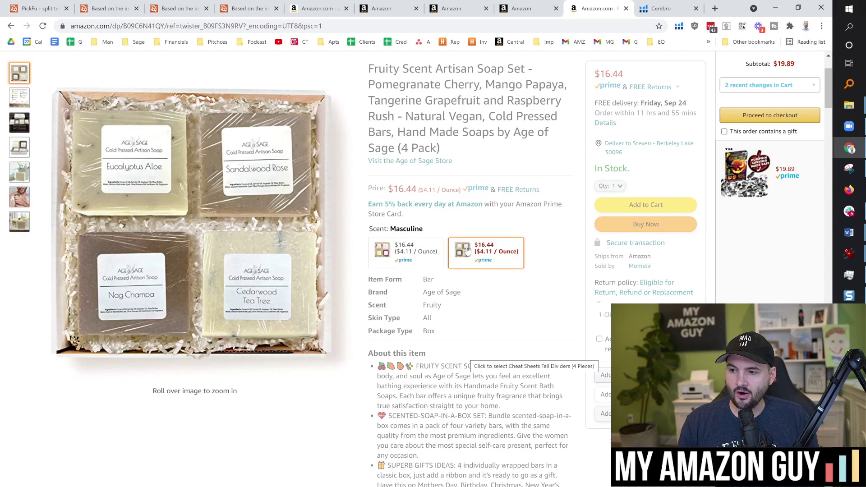